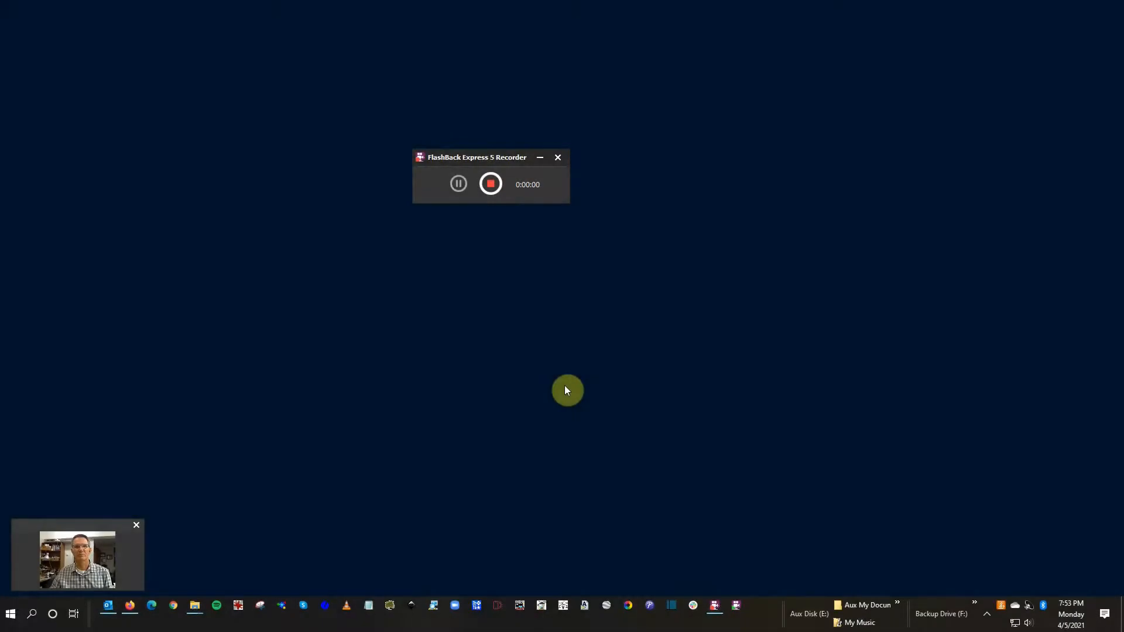
Start PanelPro with the My JMRI Railroad configuration profile.
{"action": "left_click_drag", "start_coordinate": [451, 169], "coordinate": [47, 438]}
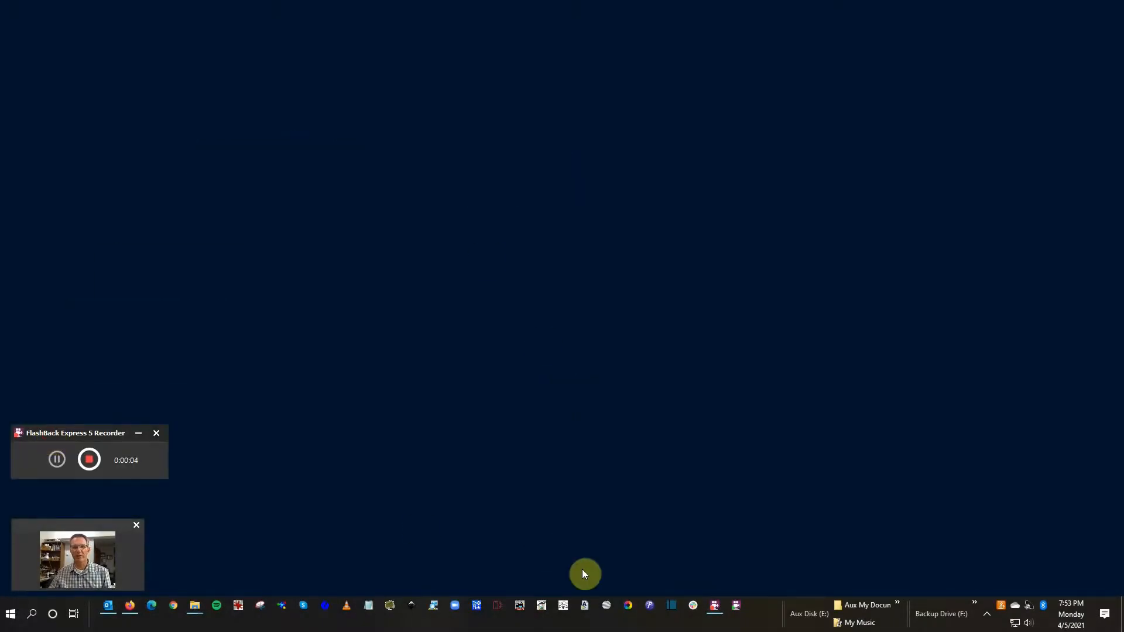
{"action": "left_click", "coordinate": [544, 611]}
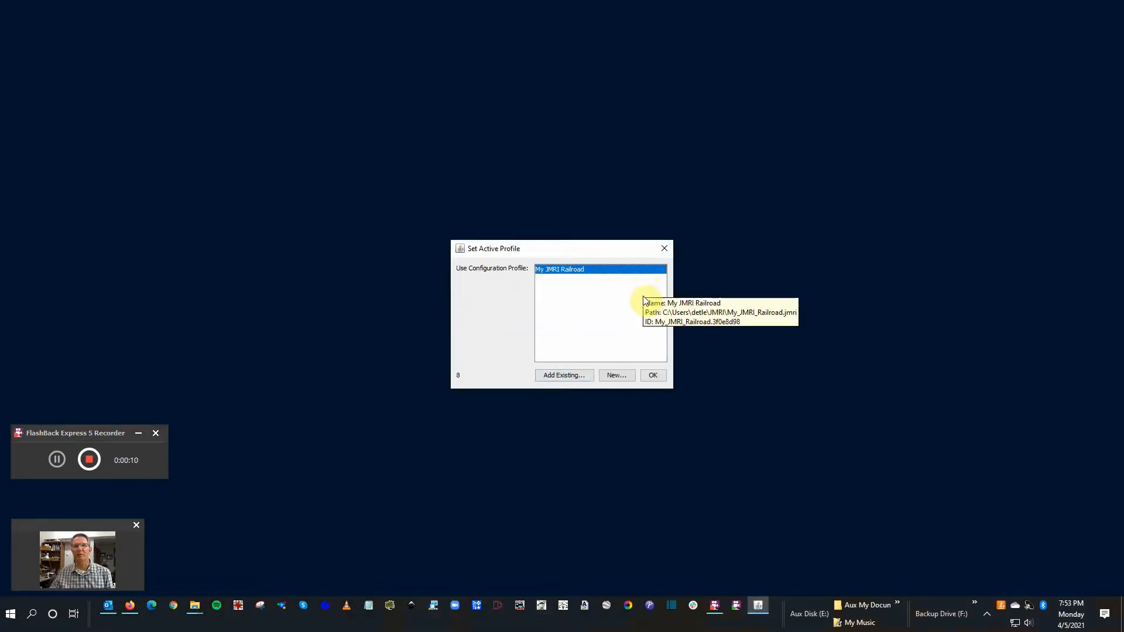
{"action": "left_click", "coordinate": [653, 376]}
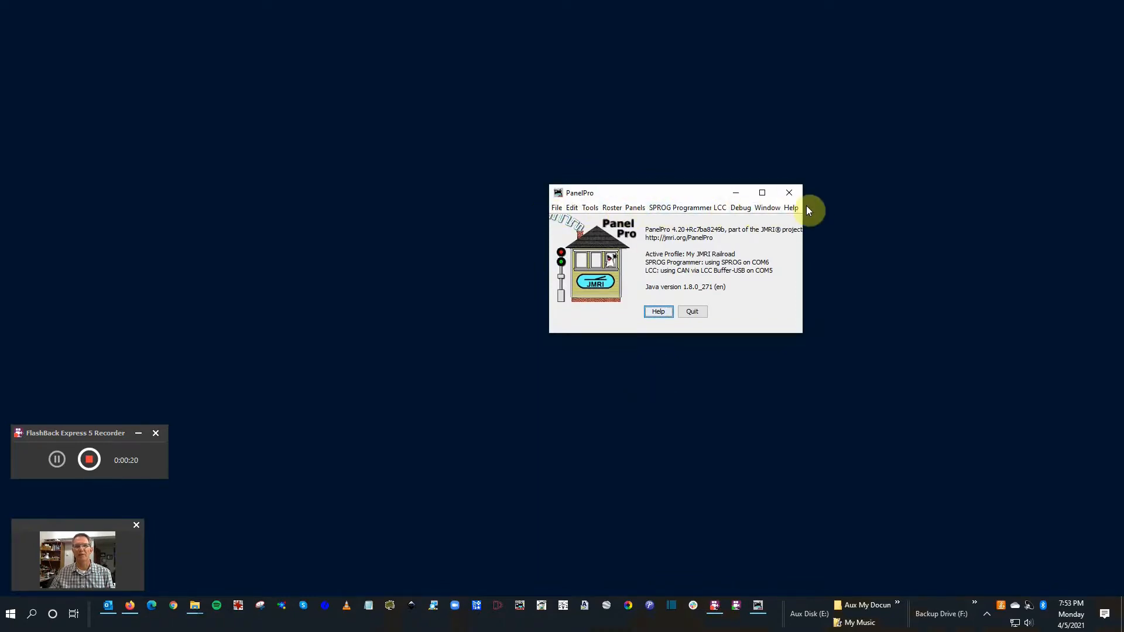
Open the LCC node configuration network tree and check the details of the first node, 02.01.12.7F.3A.70.
{"action": "left_click", "coordinate": [724, 210]}
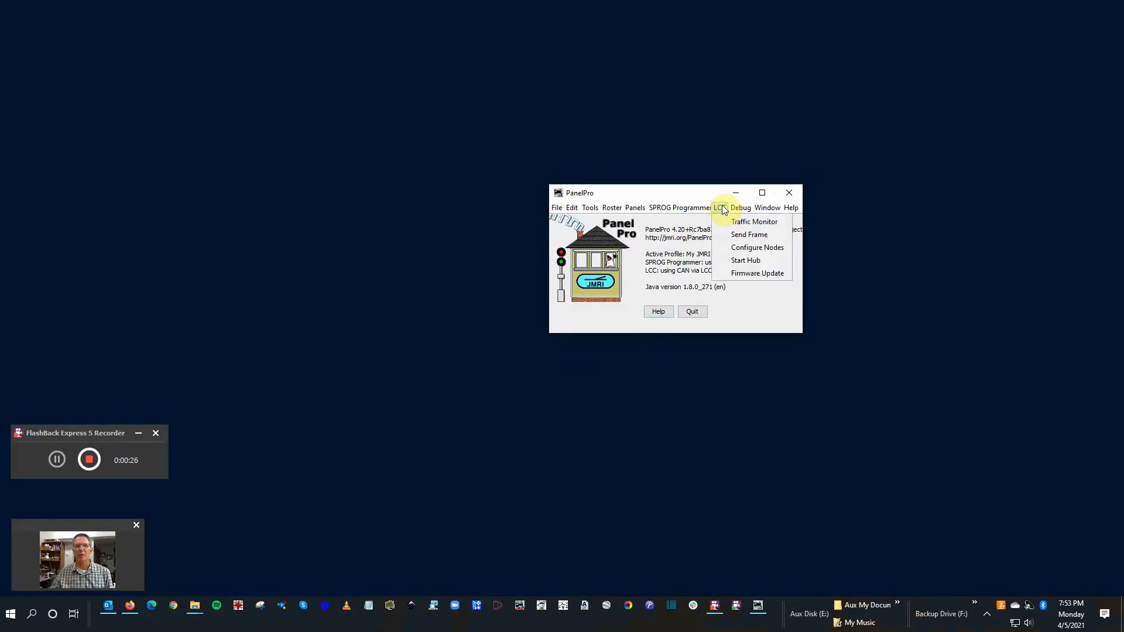
{"action": "left_click", "coordinate": [731, 251]}
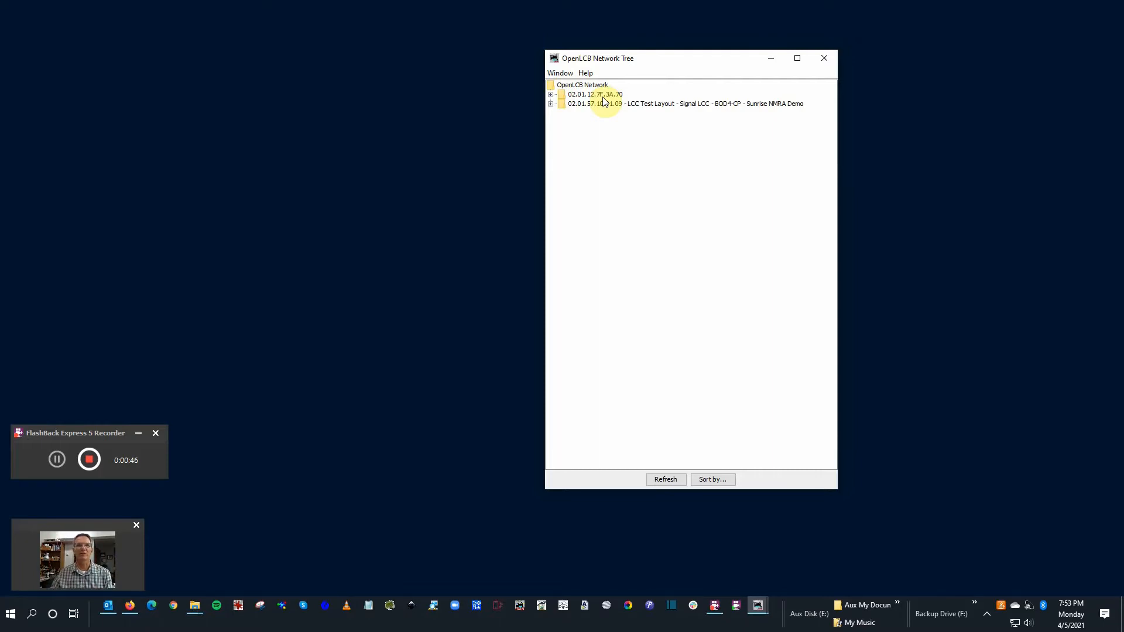
{"action": "left_click", "coordinate": [551, 95]}
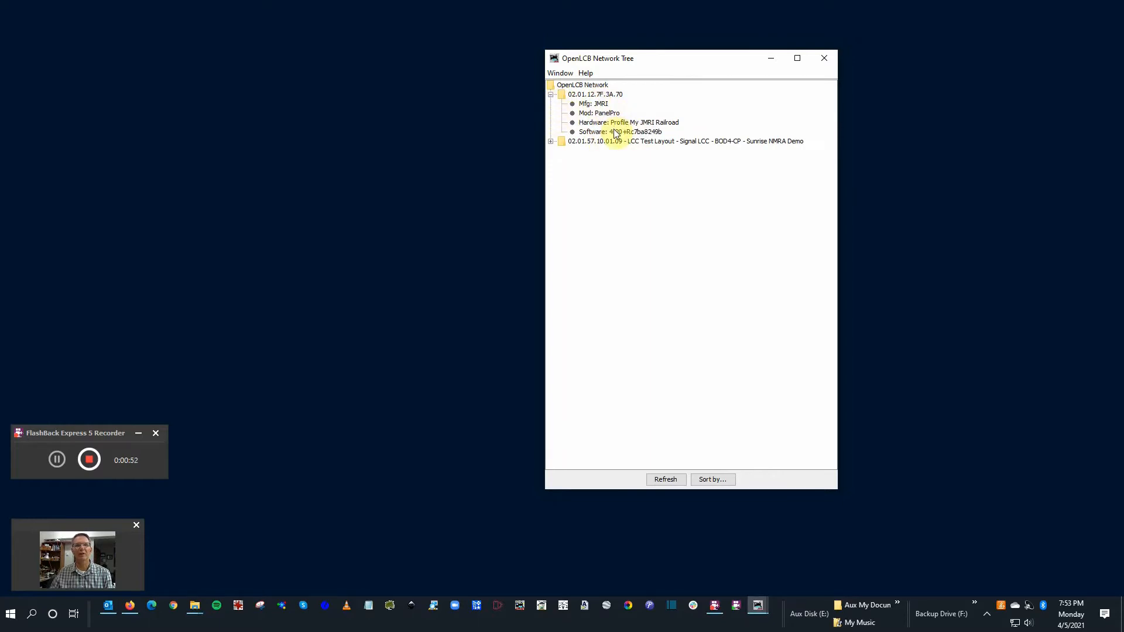
{"action": "left_click", "coordinate": [550, 96]}
Open the configuration dialog of the LCC Test Layout Signal LCC node and move its window towards the middle of the desktop.
{"action": "left_click", "coordinate": [550, 105]}
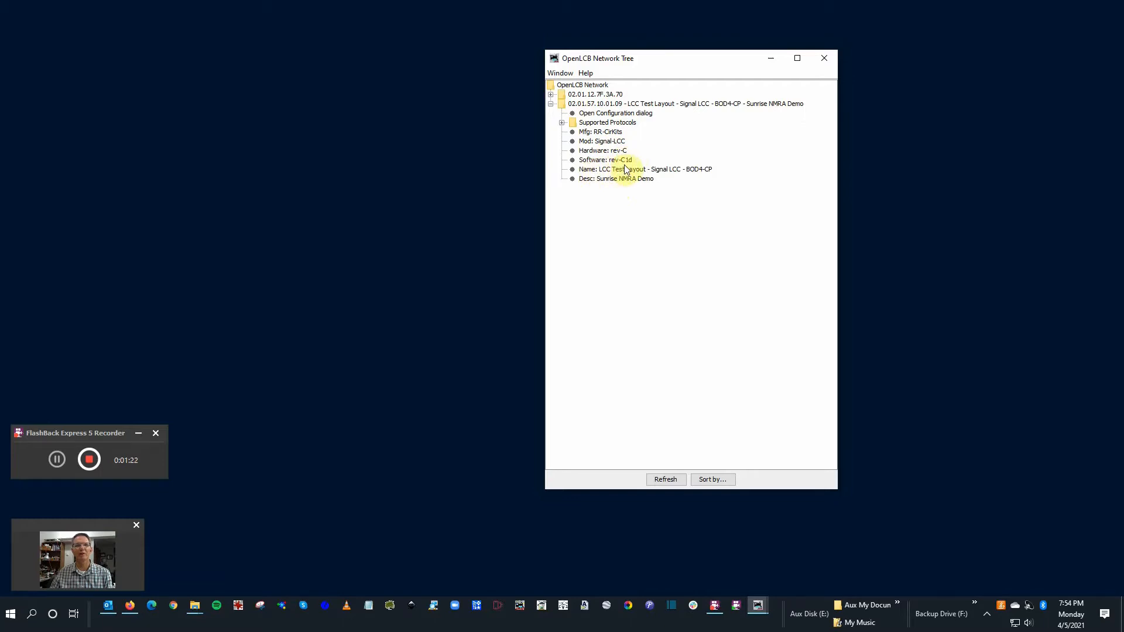
{"action": "double_click", "coordinate": [605, 117]}
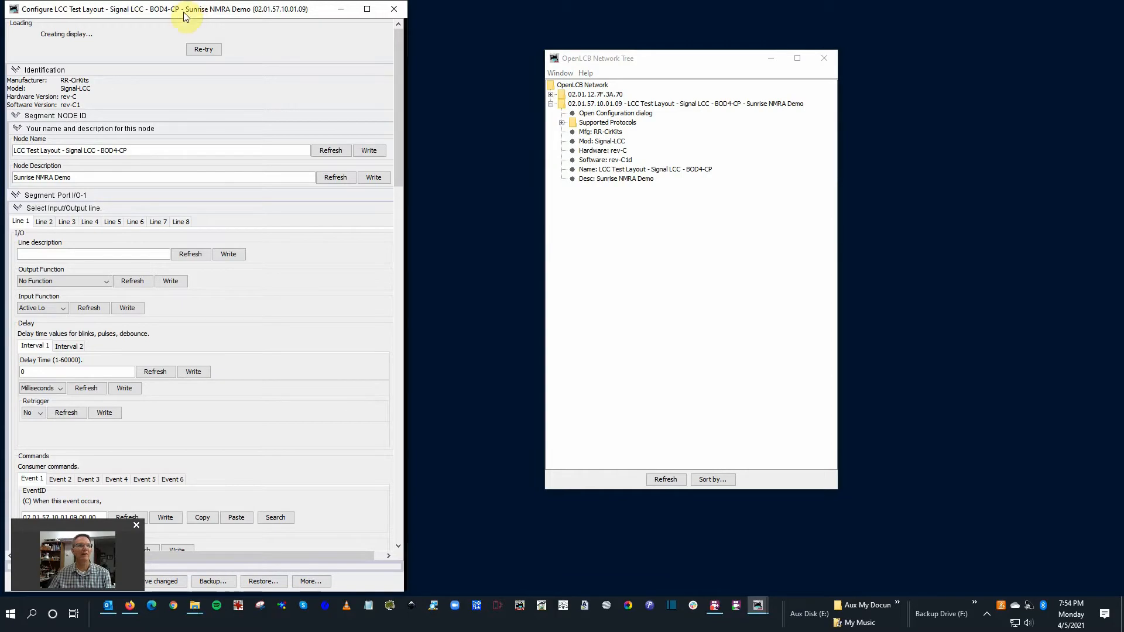
{"action": "left_click_drag", "start_coordinate": [184, 12], "coordinate": [538, 12]}
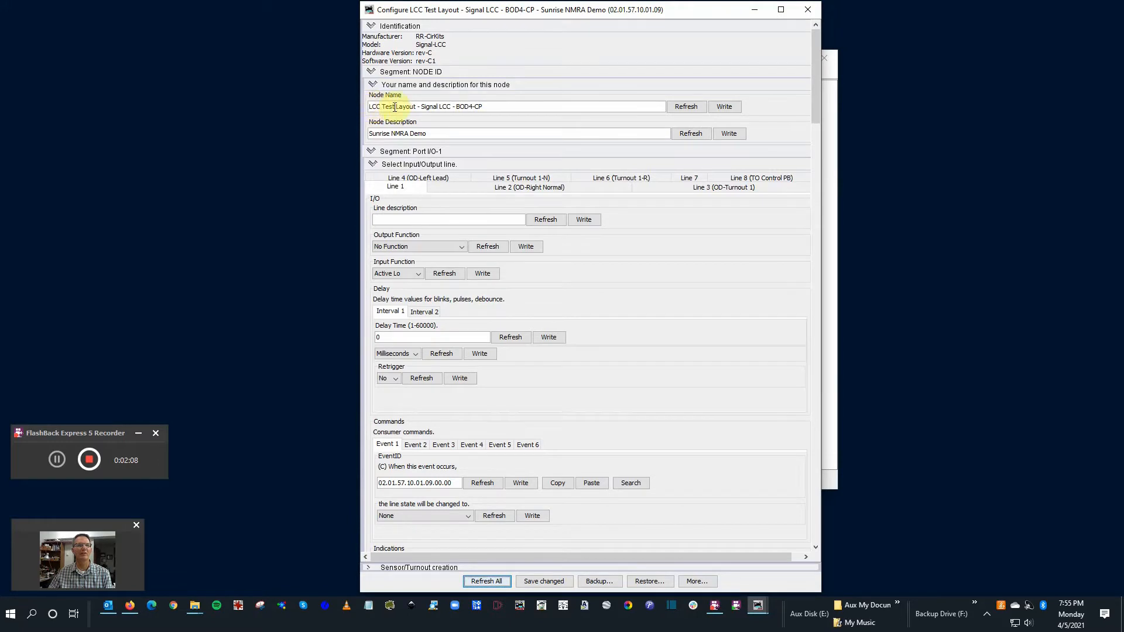
Append "- For LCC Channel" to the node name and write it to the node.
{"action": "left_click", "coordinate": [497, 110]}
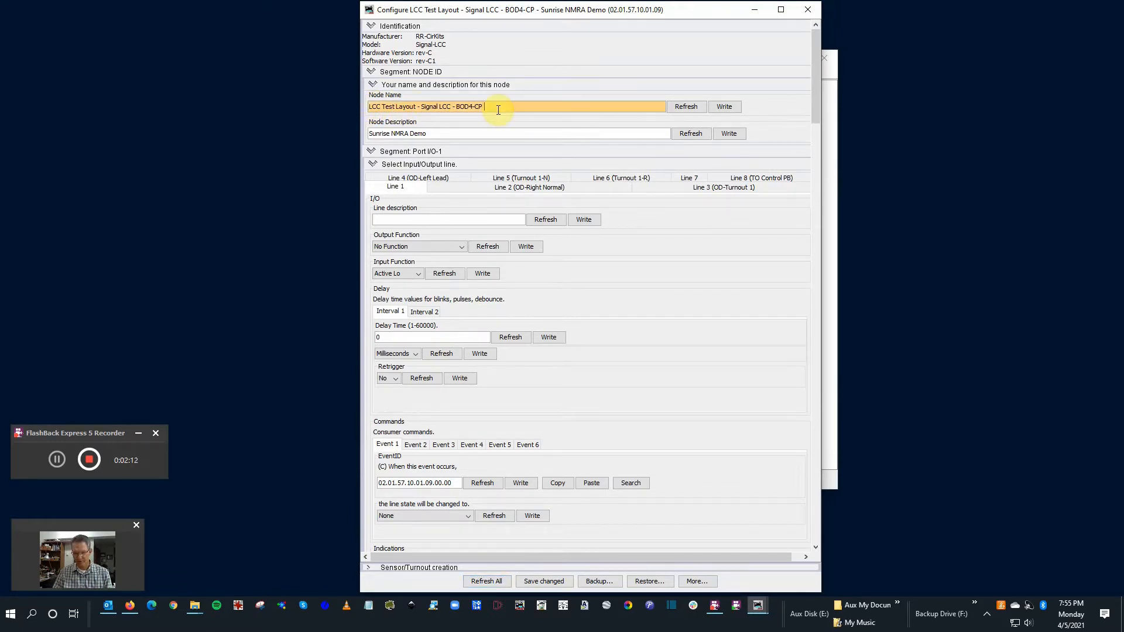
{"action": "type", "text": "- For LCC"}
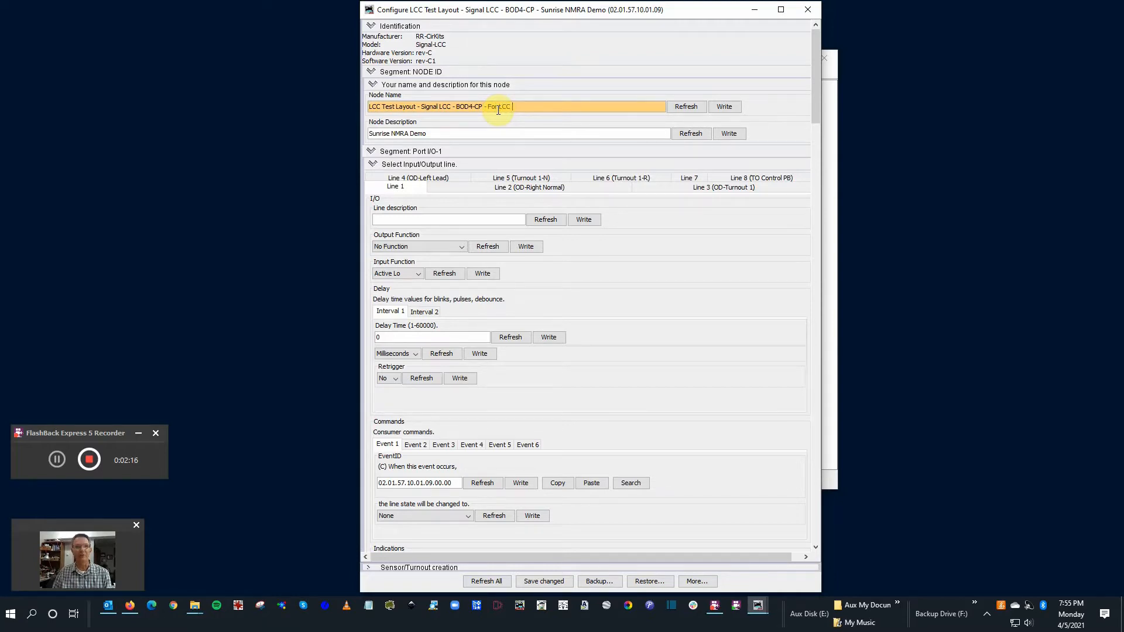
{"action": "type", "text": " Channe"}
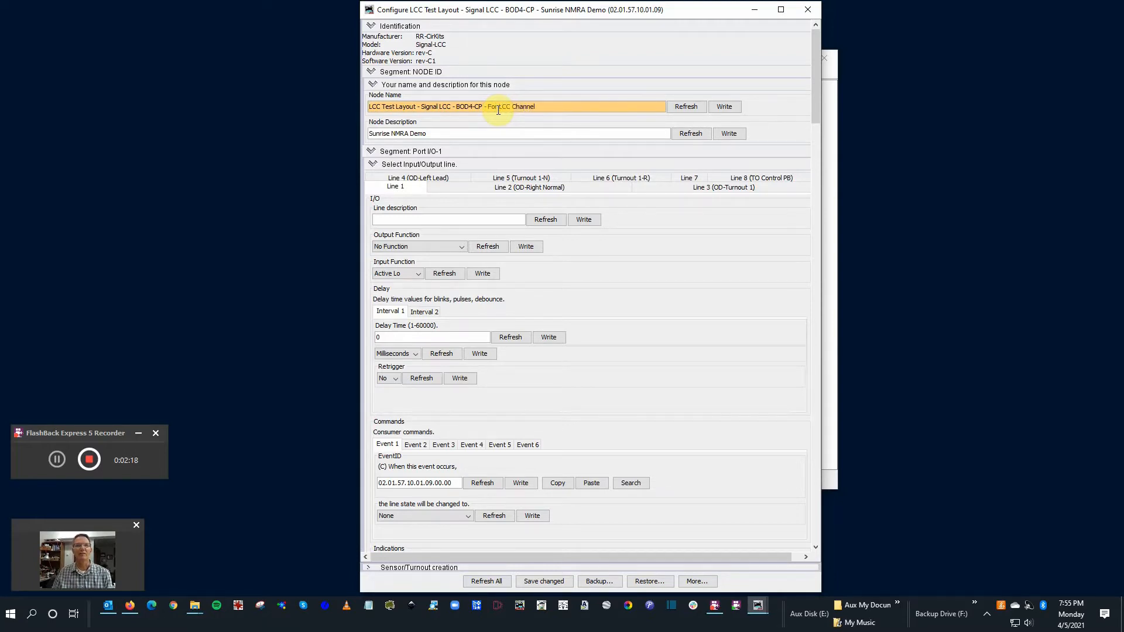
{"action": "type", "text": "l"}
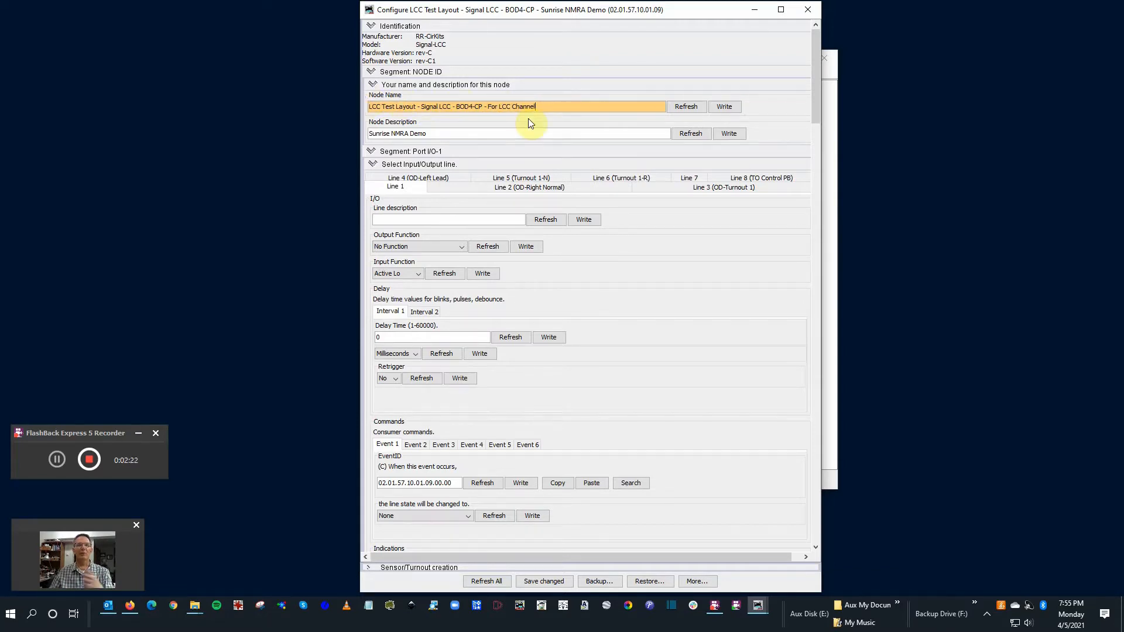
{"action": "left_click", "coordinate": [723, 108]}
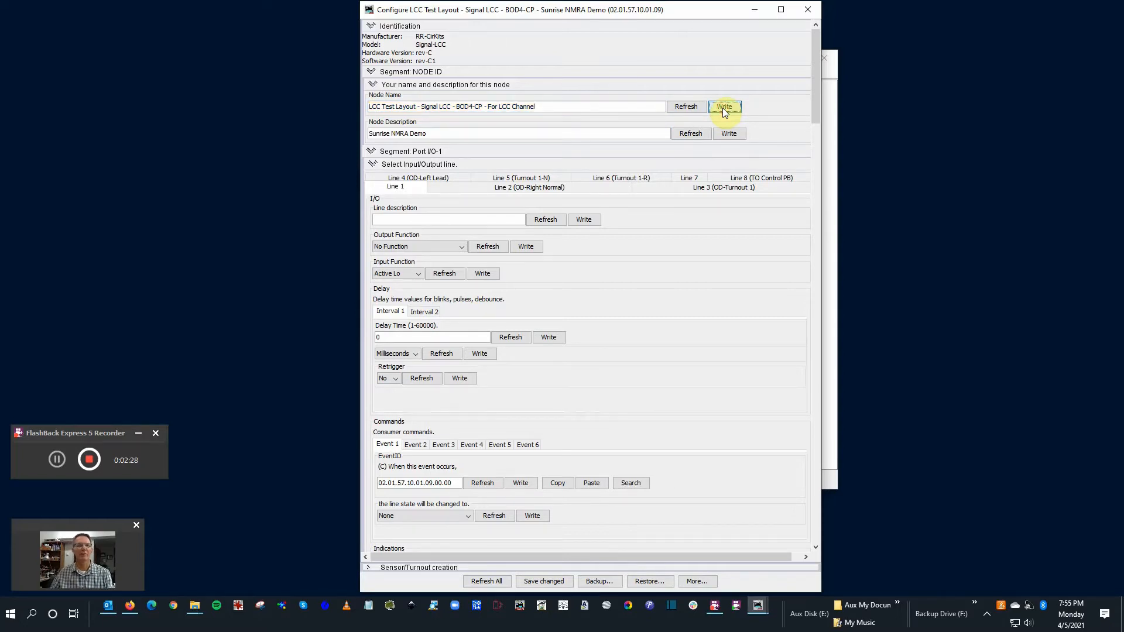
Replace the node description with "For the LCC Channel" and write it to the node.
{"action": "left_click", "coordinate": [438, 134]}
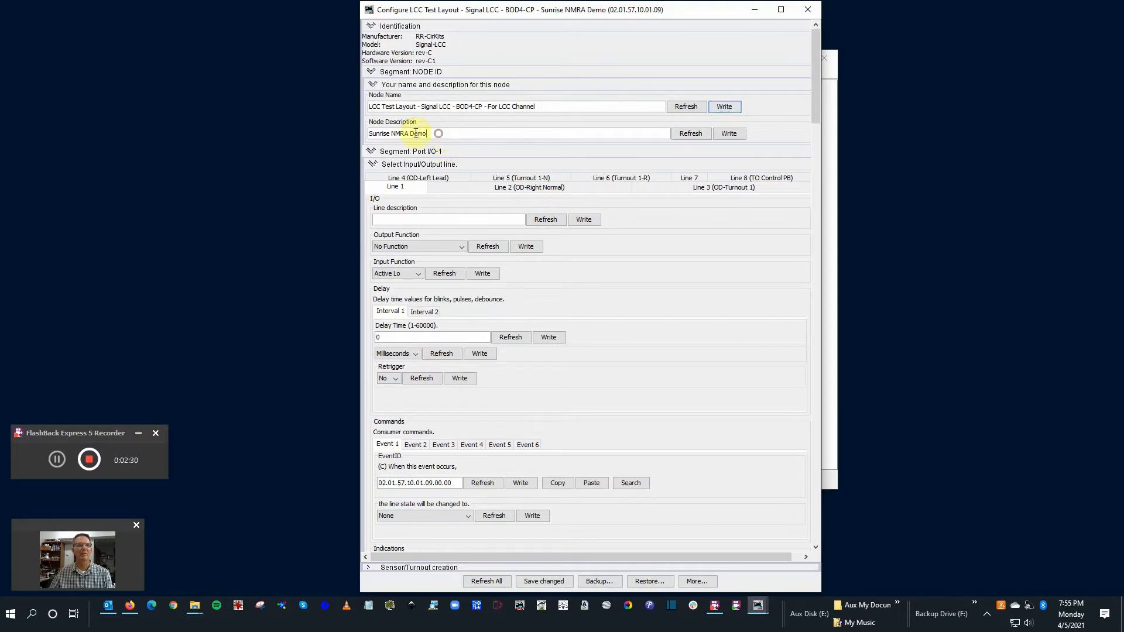
{"action": "left_click_drag", "start_coordinate": [427, 134], "coordinate": [347, 132]}
{"action": "type", "text": "For the LCC Channel"}
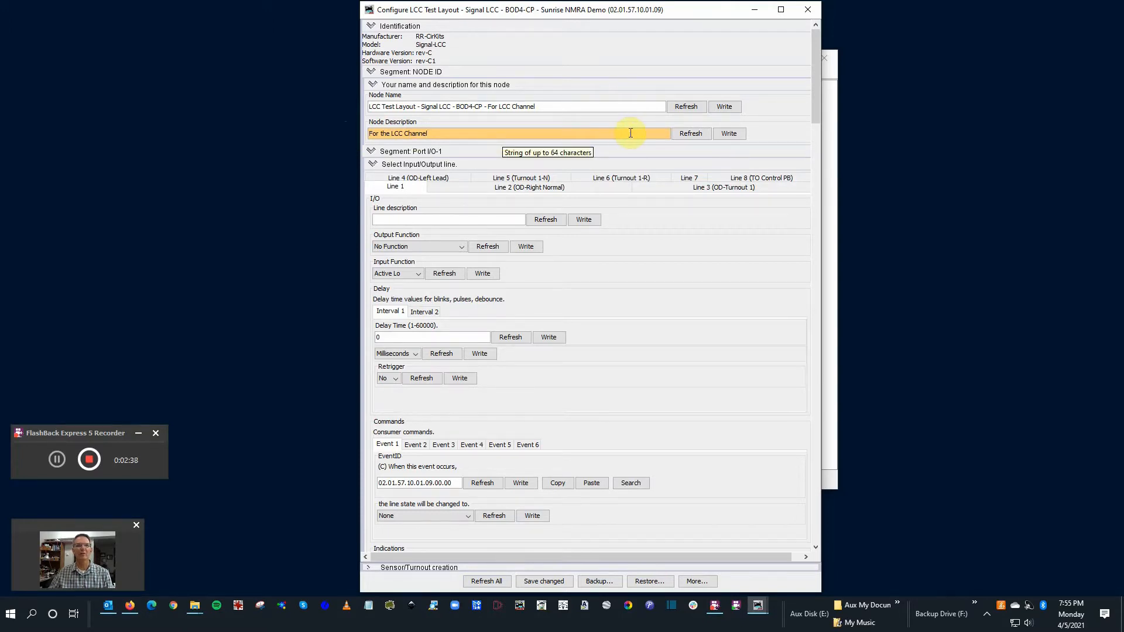
{"action": "left_click", "coordinate": [729, 134]}
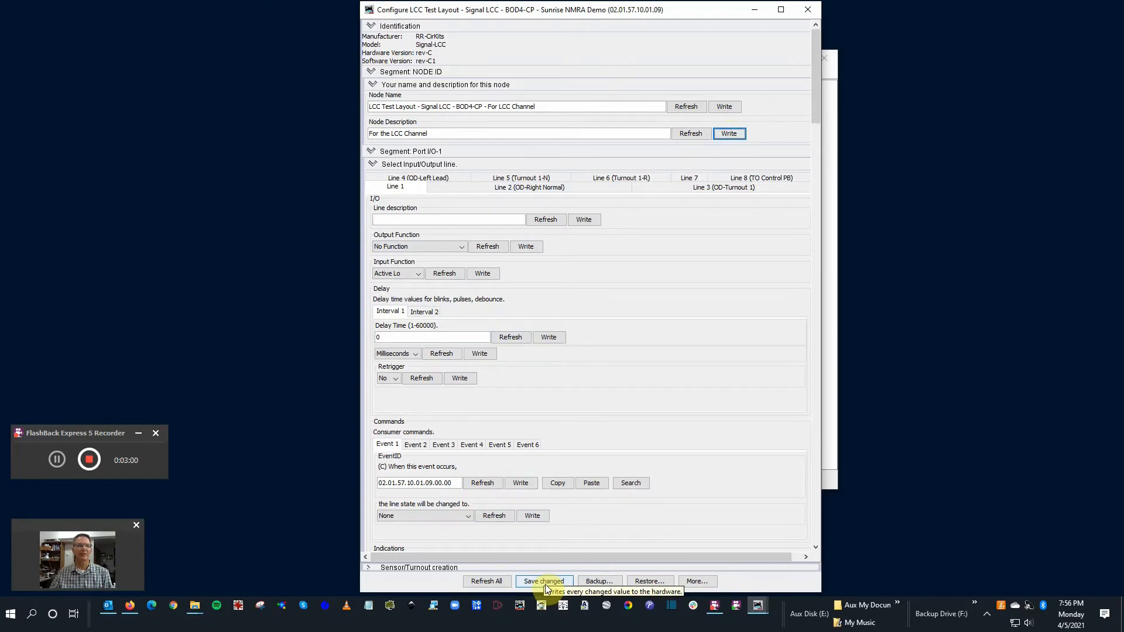
Collapse the NODE ID segment of the node configuration.
{"action": "left_click", "coordinate": [372, 72]}
{"action": "left_click", "coordinate": [372, 73]}
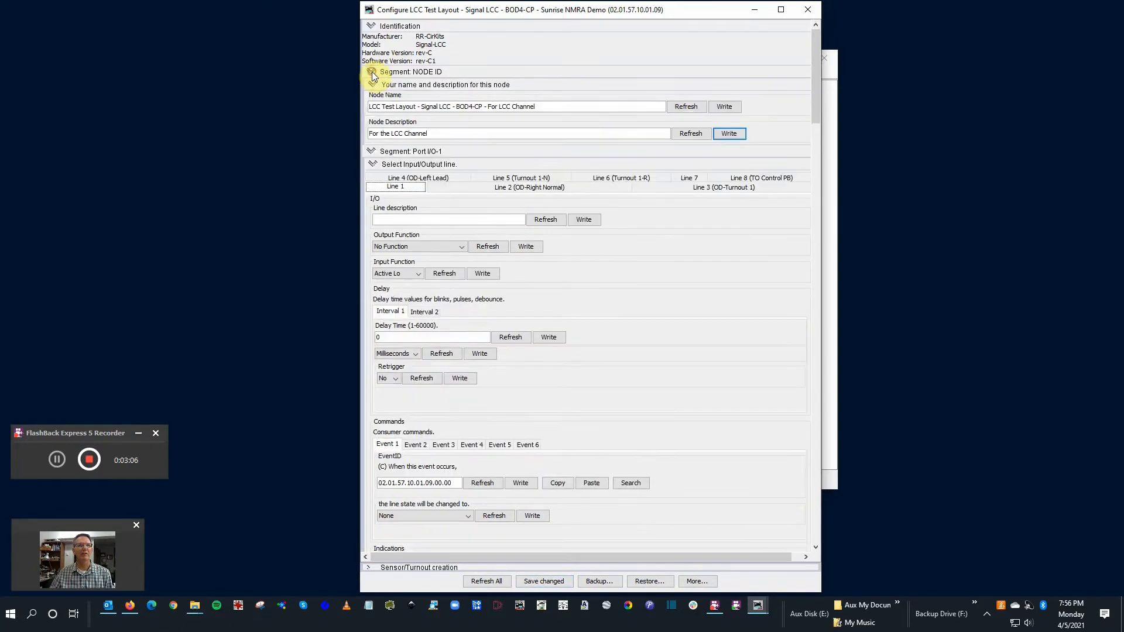
{"action": "left_click", "coordinate": [371, 73]}
{"action": "left_click", "coordinate": [372, 73]}
{"action": "left_click", "coordinate": [372, 73]}
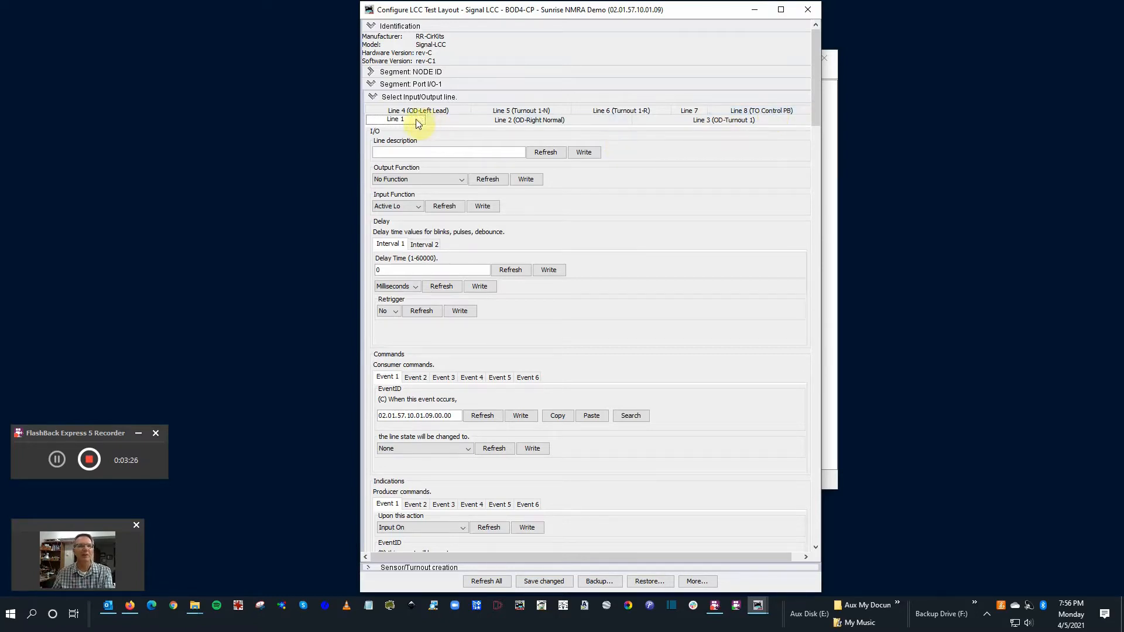
Look through the Port I/O-1 input/output lines up to Line 8, then return to Line 1.
{"action": "left_click", "coordinate": [480, 122]}
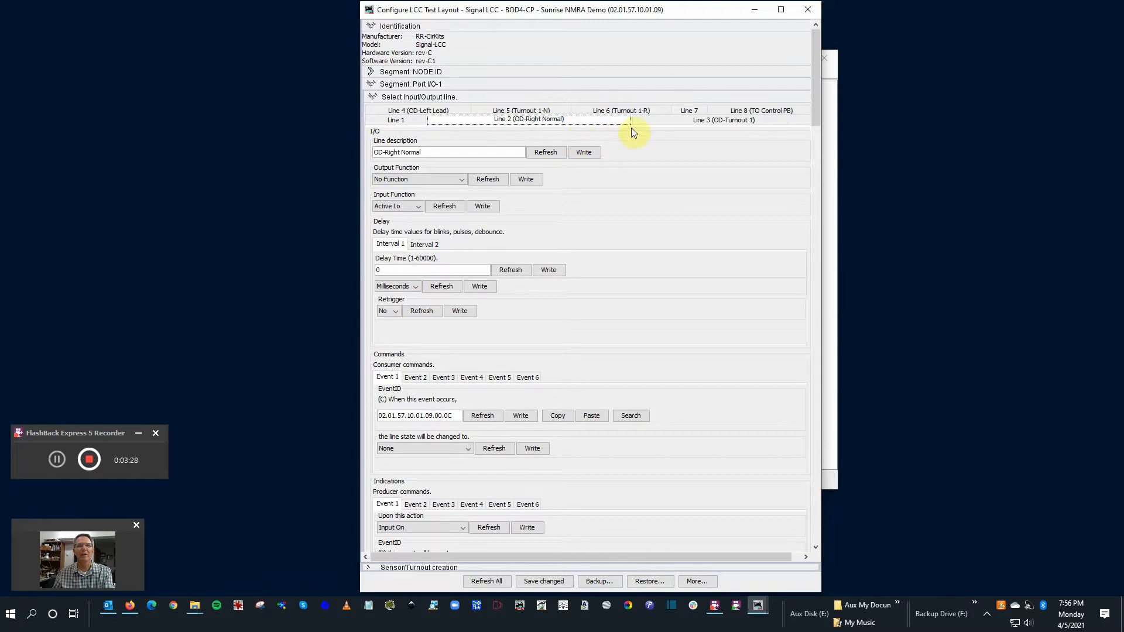
{"action": "left_click", "coordinate": [669, 120]}
{"action": "left_click", "coordinate": [440, 111]}
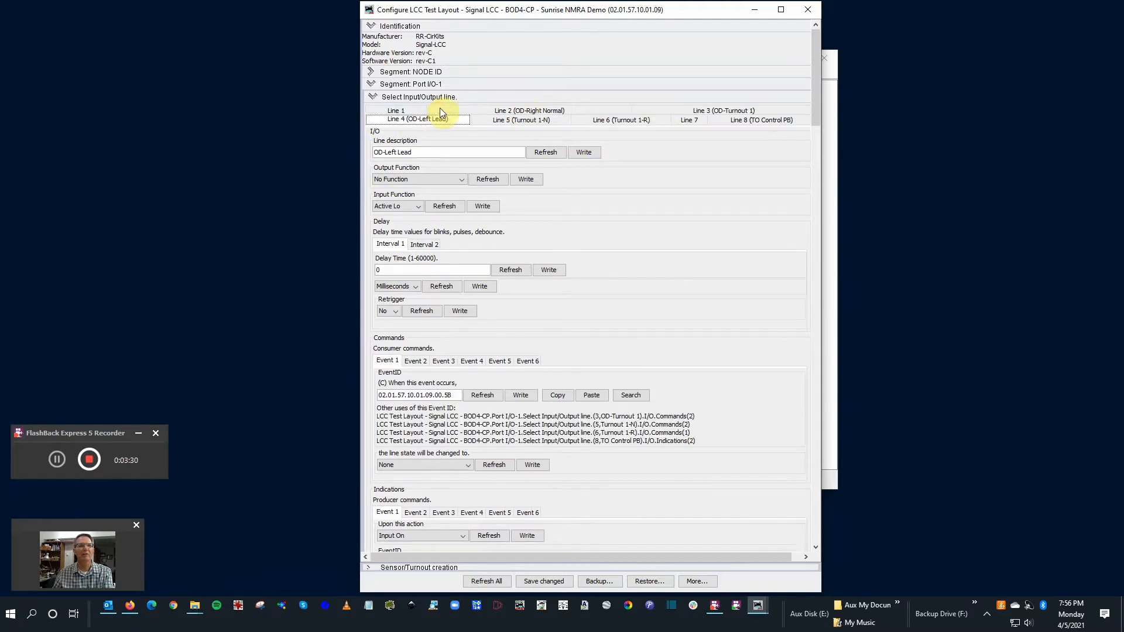
{"action": "left_click", "coordinate": [538, 121]}
{"action": "left_click", "coordinate": [593, 121]}
{"action": "left_click", "coordinate": [686, 120]}
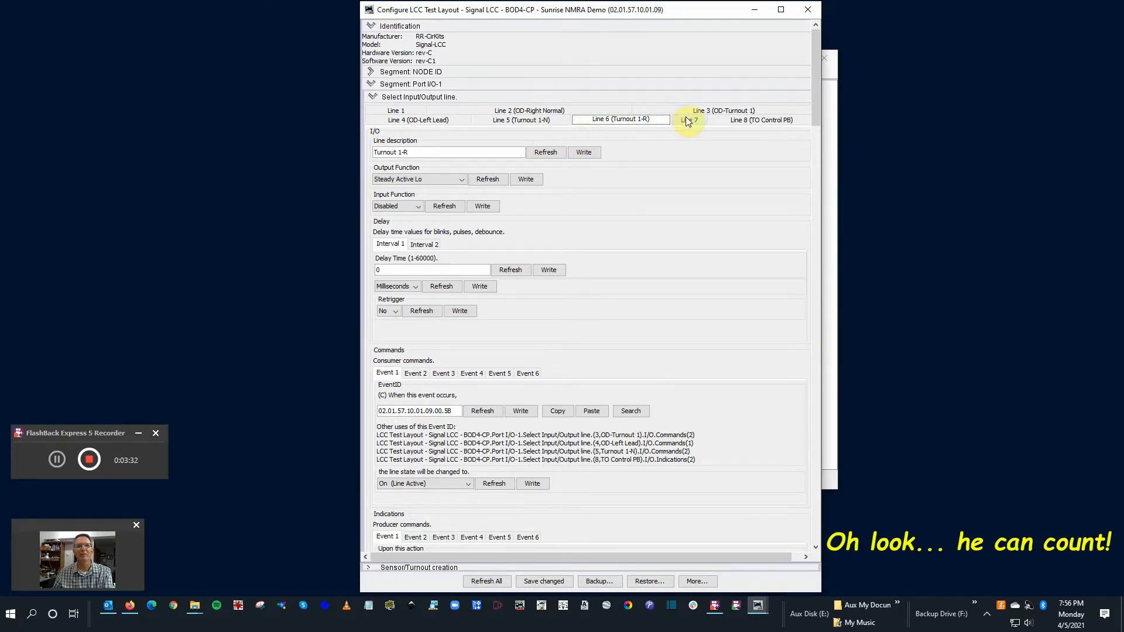
{"action": "left_click", "coordinate": [742, 119]}
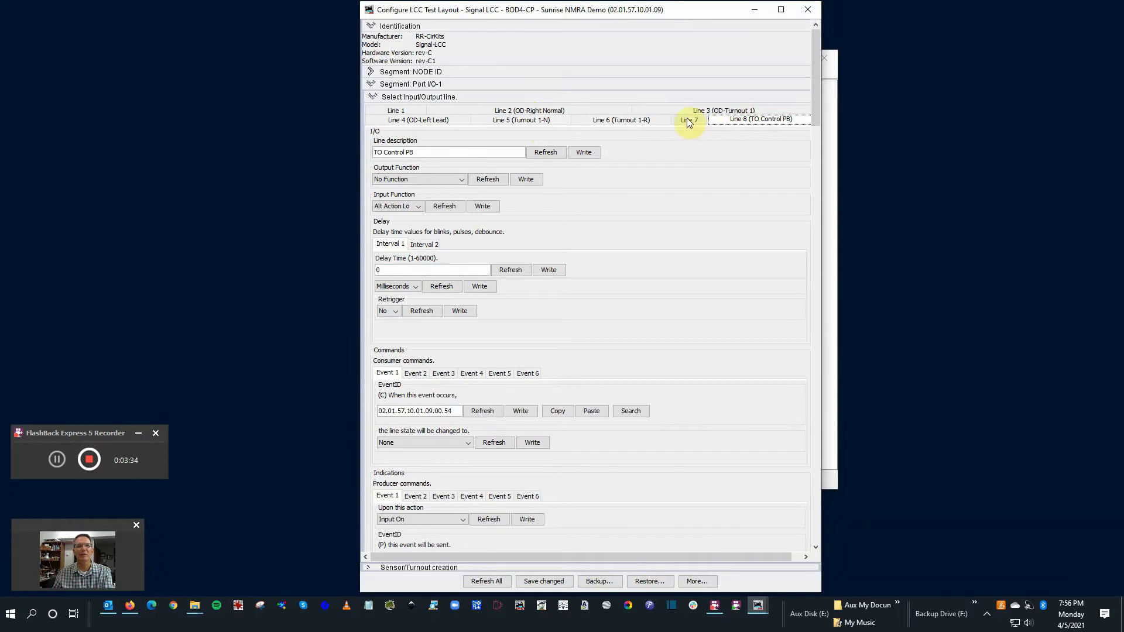
{"action": "left_click", "coordinate": [402, 111]}
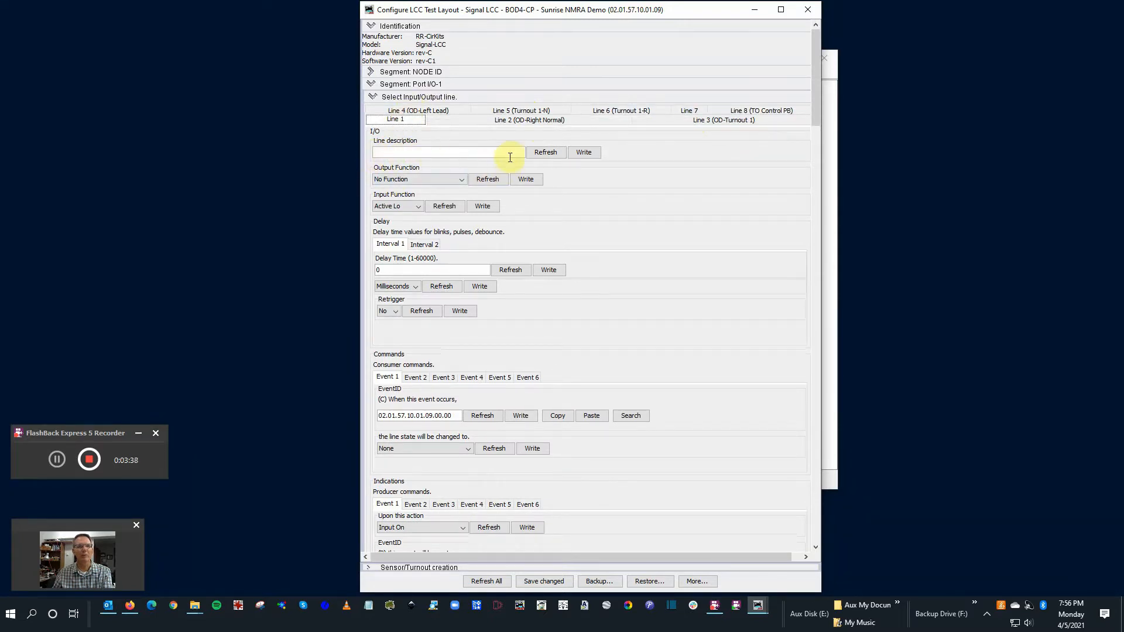
Examine the available output function and input function options for Line 1, leaving both settings as they are.
{"action": "left_click", "coordinate": [462, 180]}
{"action": "left_click", "coordinate": [462, 180]}
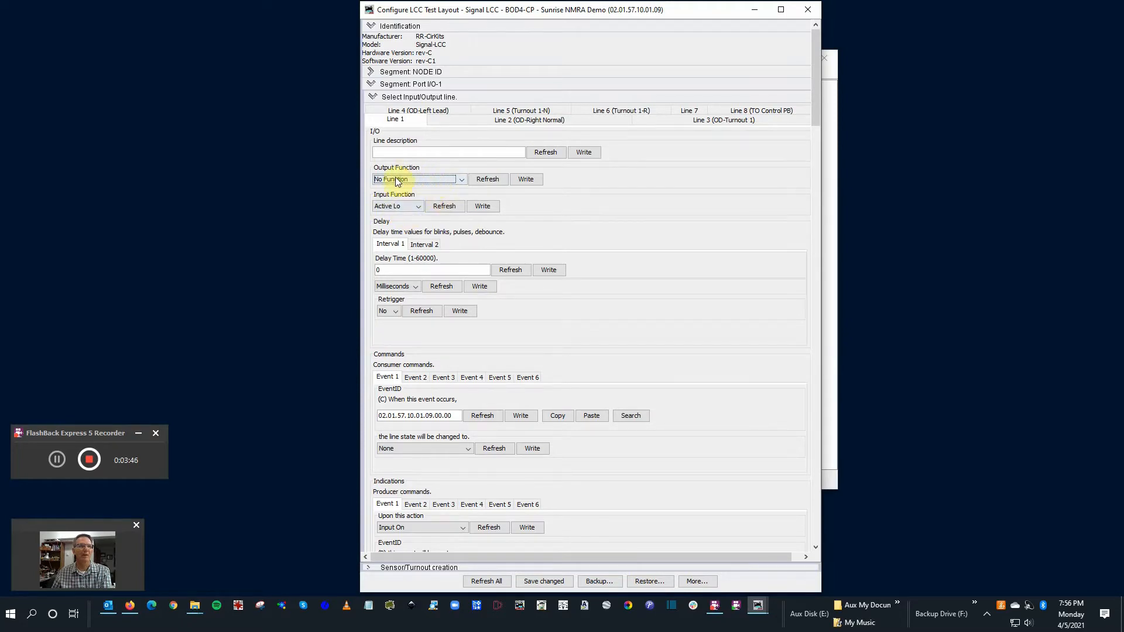
{"action": "left_click", "coordinate": [459, 179]}
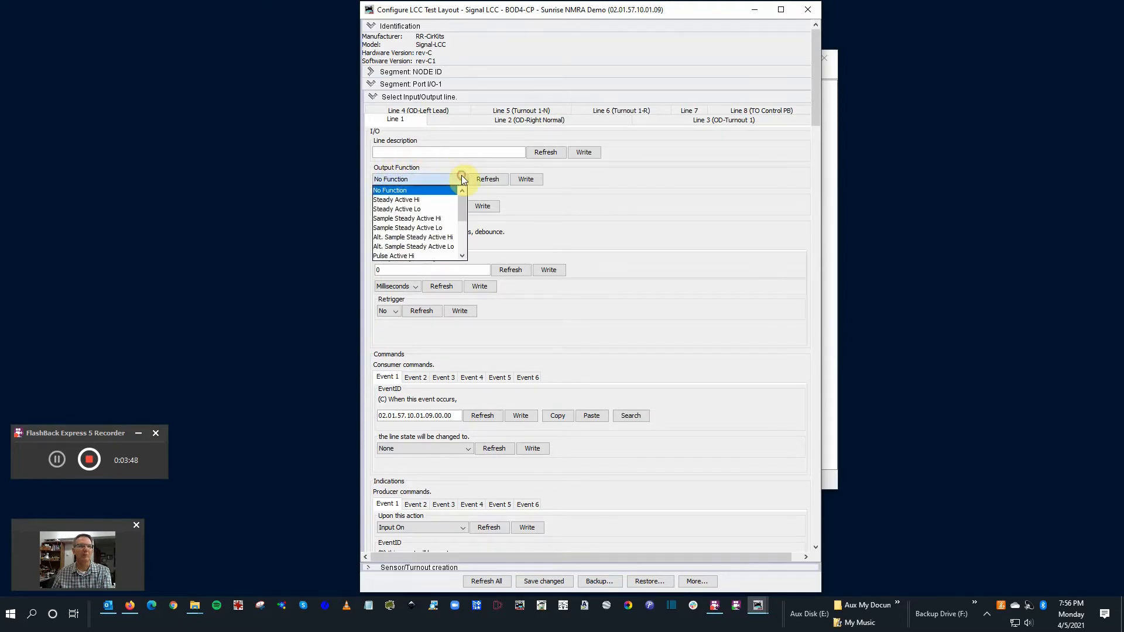
{"action": "left_click", "coordinate": [431, 180]}
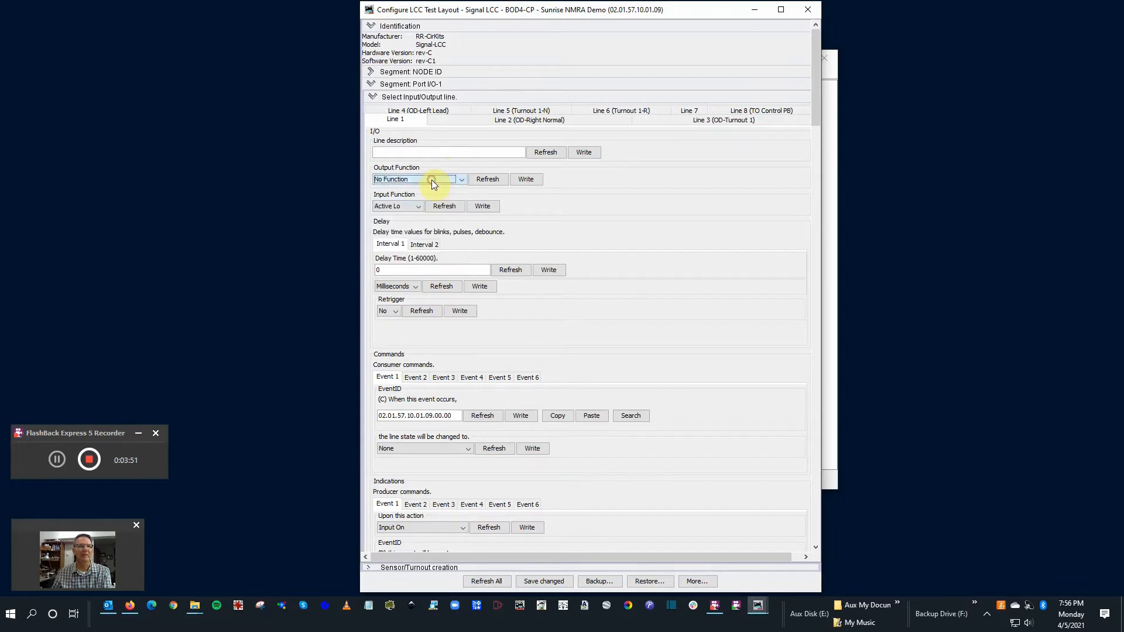
{"action": "left_click", "coordinate": [413, 206]}
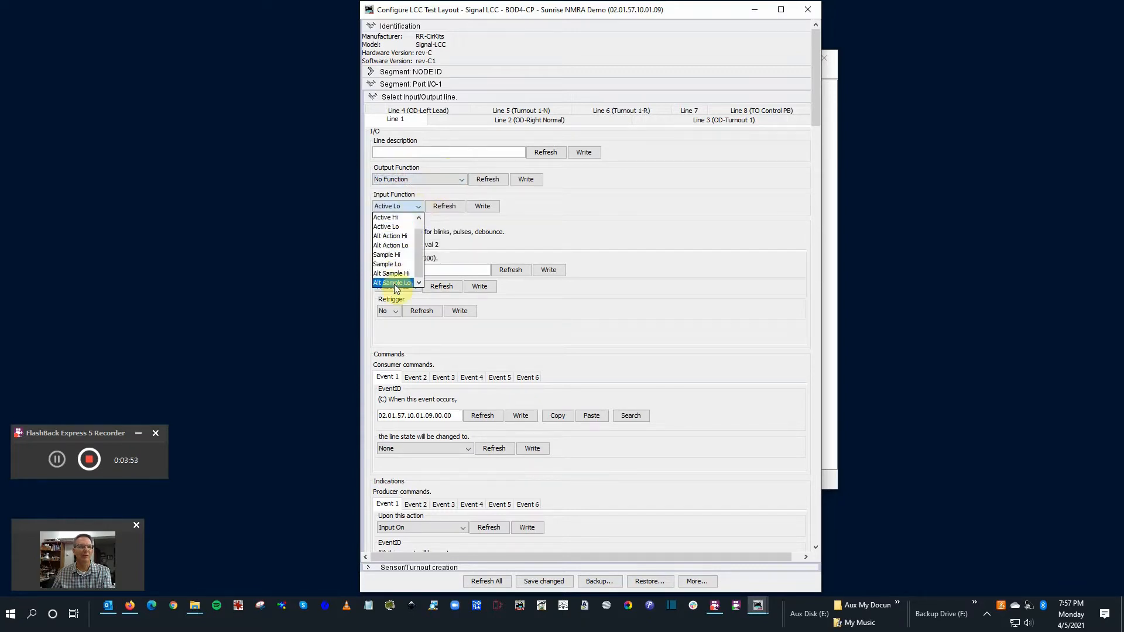
{"action": "left_click", "coordinate": [417, 209]}
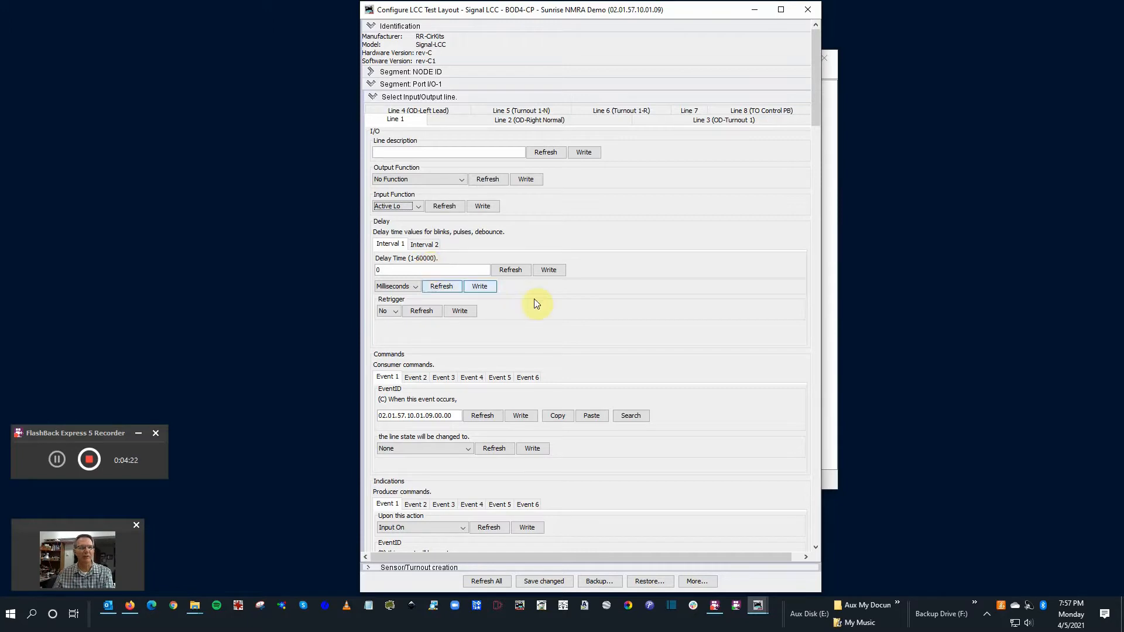
{"action": "scroll", "coordinate": [550, 295], "scroll_direction": "down", "scroll_amount": 3}
{"action": "scroll", "coordinate": [554, 298], "scroll_direction": "up", "scroll_amount": 3}
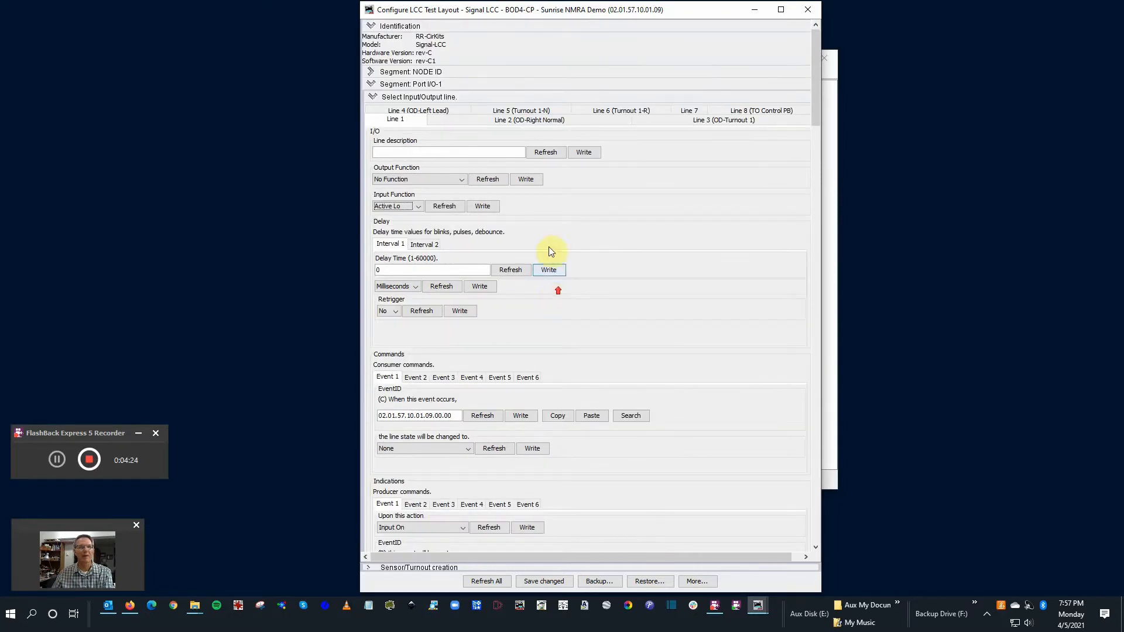
Review the output and input function settings of Lines 2 through 5 and Line 8.
{"action": "left_click", "coordinate": [479, 121]}
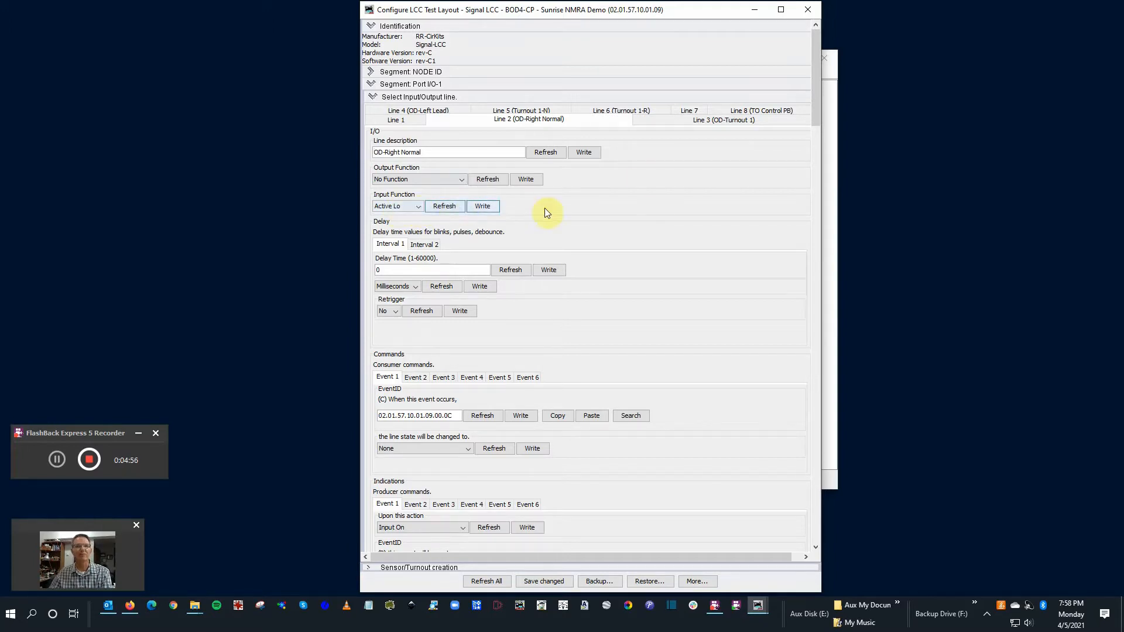
{"action": "left_click", "coordinate": [700, 120]}
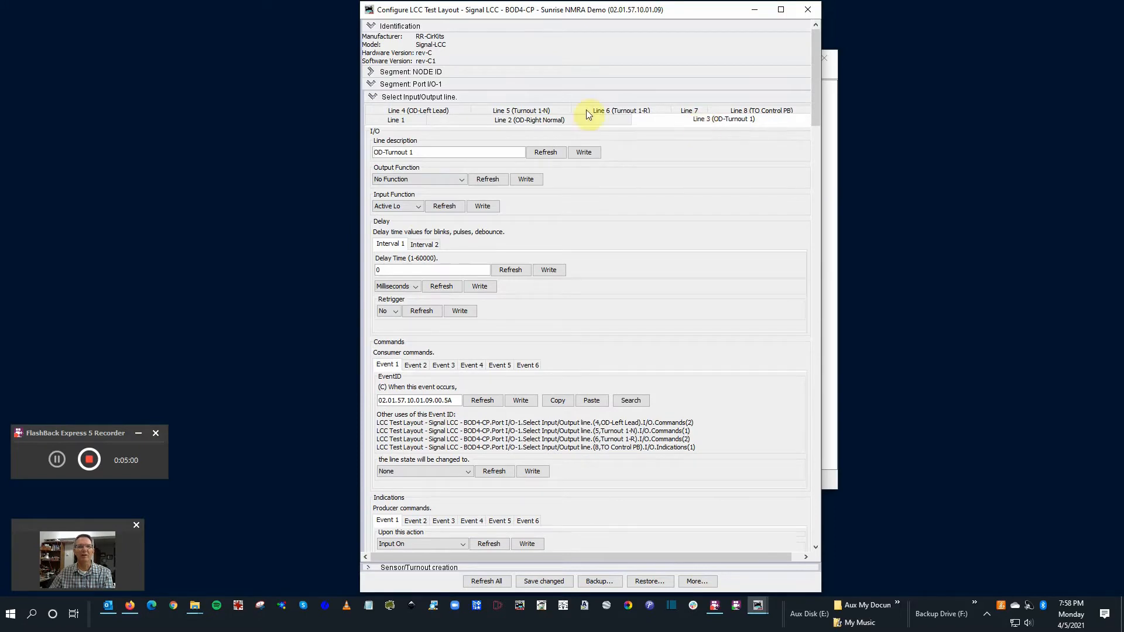
{"action": "left_click", "coordinate": [419, 111]}
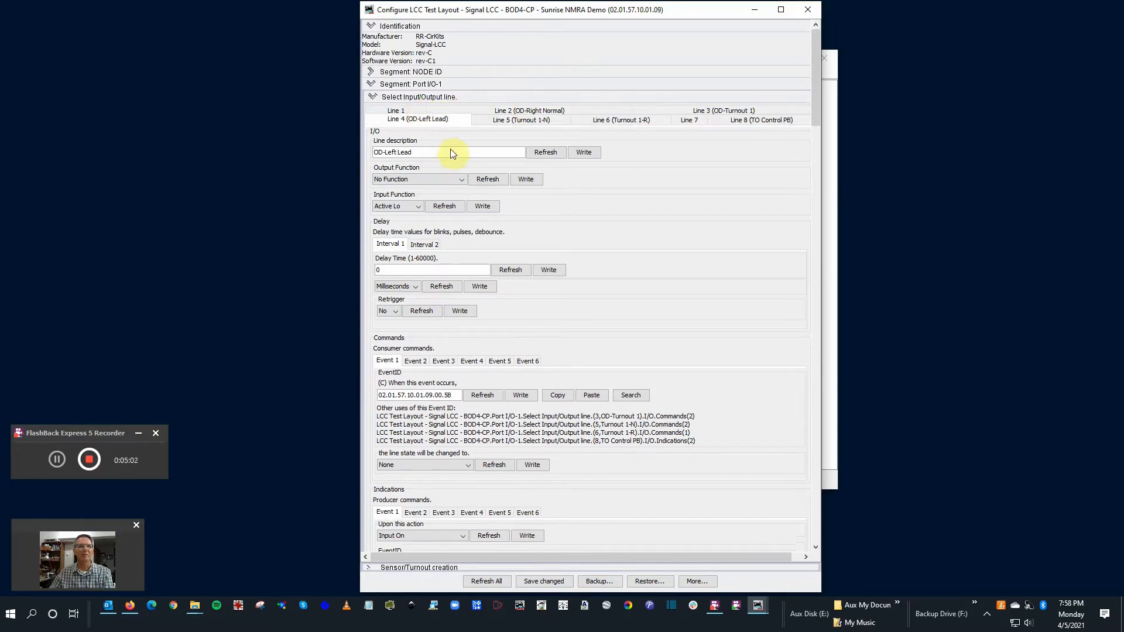
{"action": "left_click", "coordinate": [514, 121]}
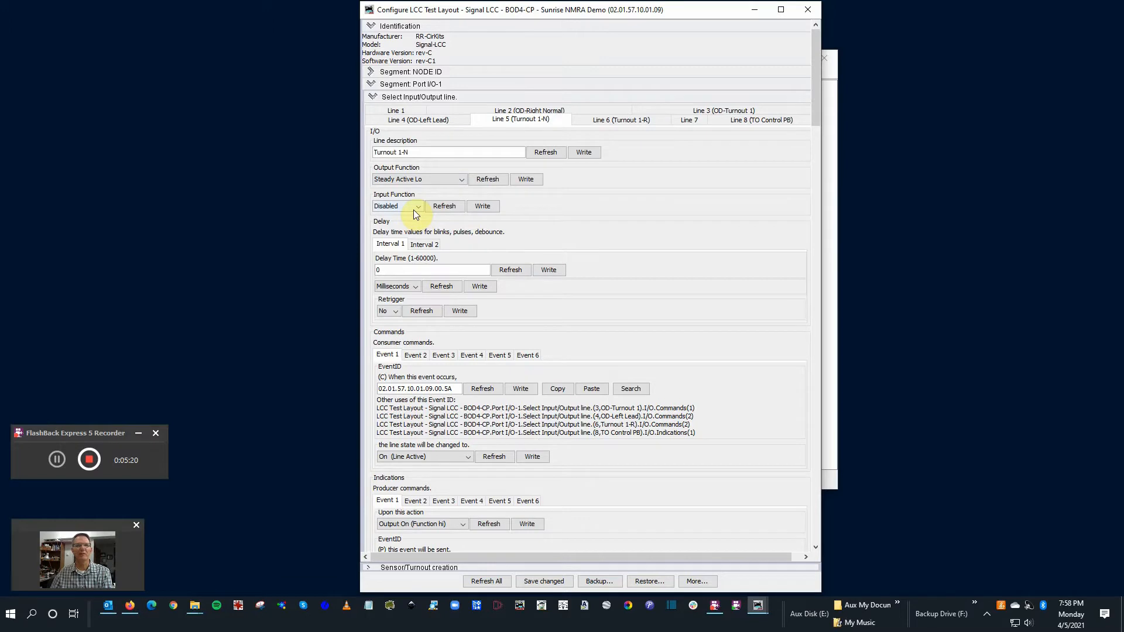
{"action": "left_click", "coordinate": [694, 123]}
{"action": "left_click", "coordinate": [736, 122]}
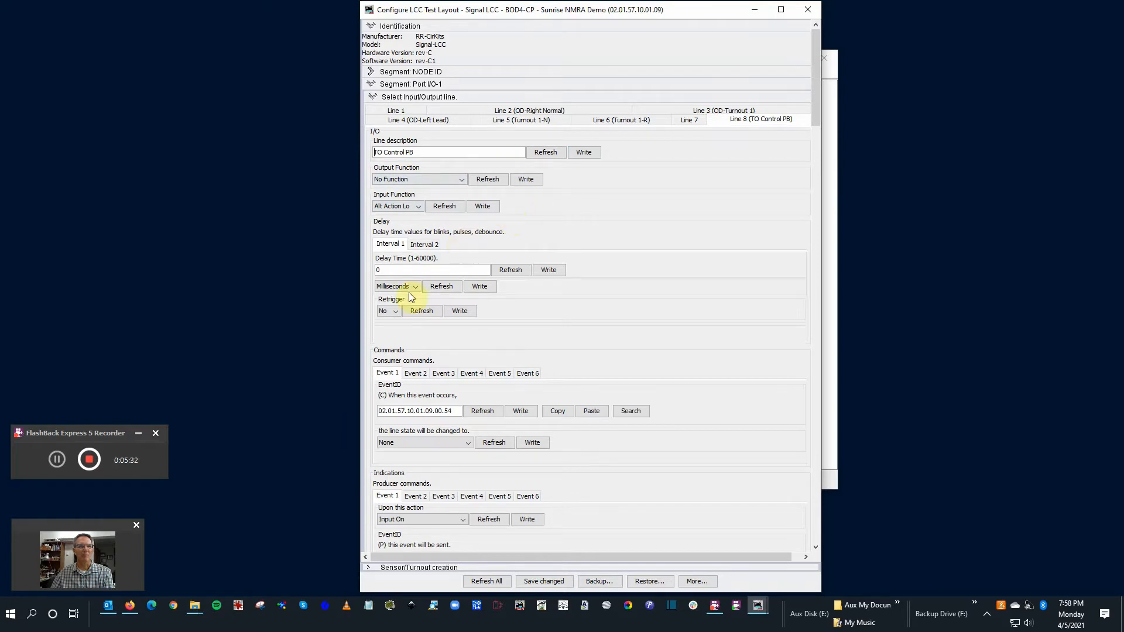
Return to Line 1 and look over its delay settings, consumer commands and producer commands.
{"action": "left_click", "coordinate": [443, 287]}
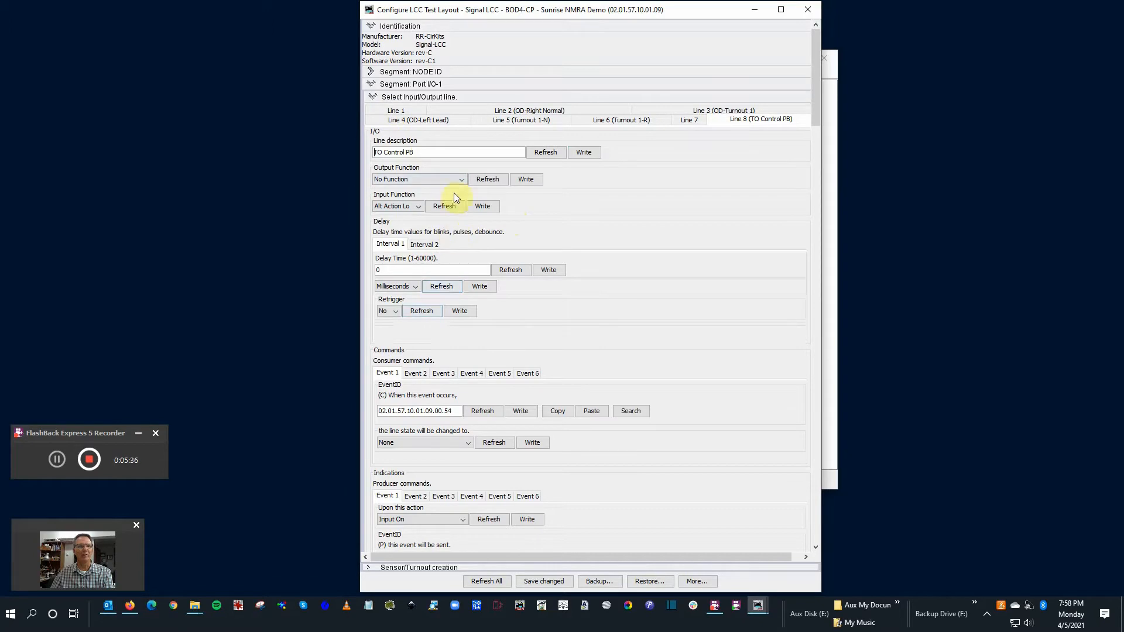
{"action": "left_click", "coordinate": [416, 111]}
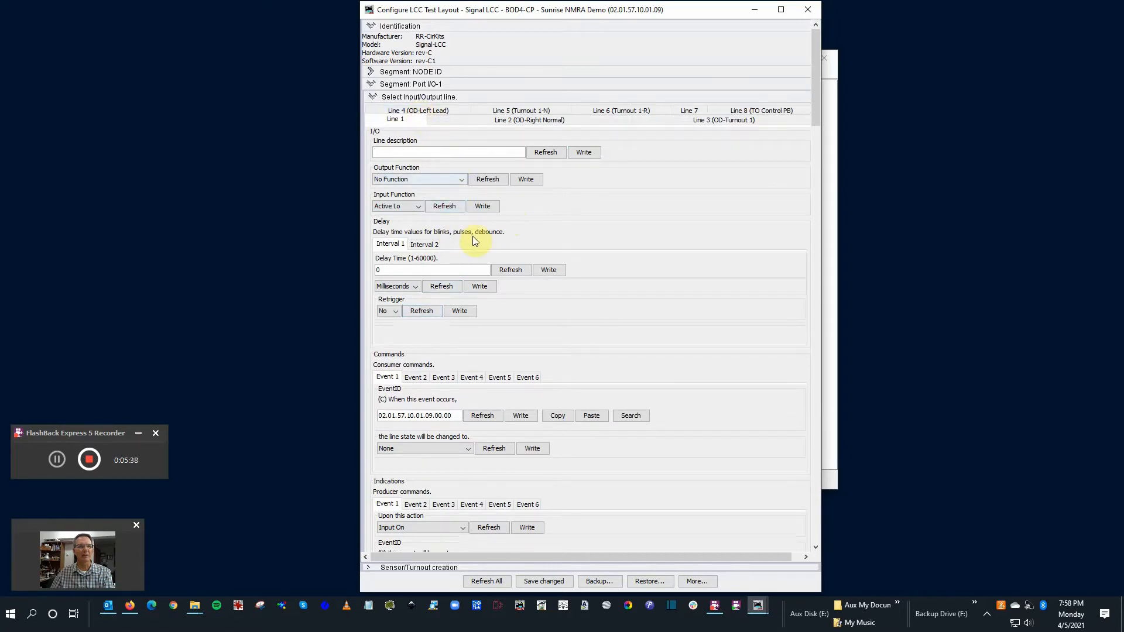
{"action": "scroll", "coordinate": [472, 236], "scroll_direction": "down", "scroll_amount": 4}
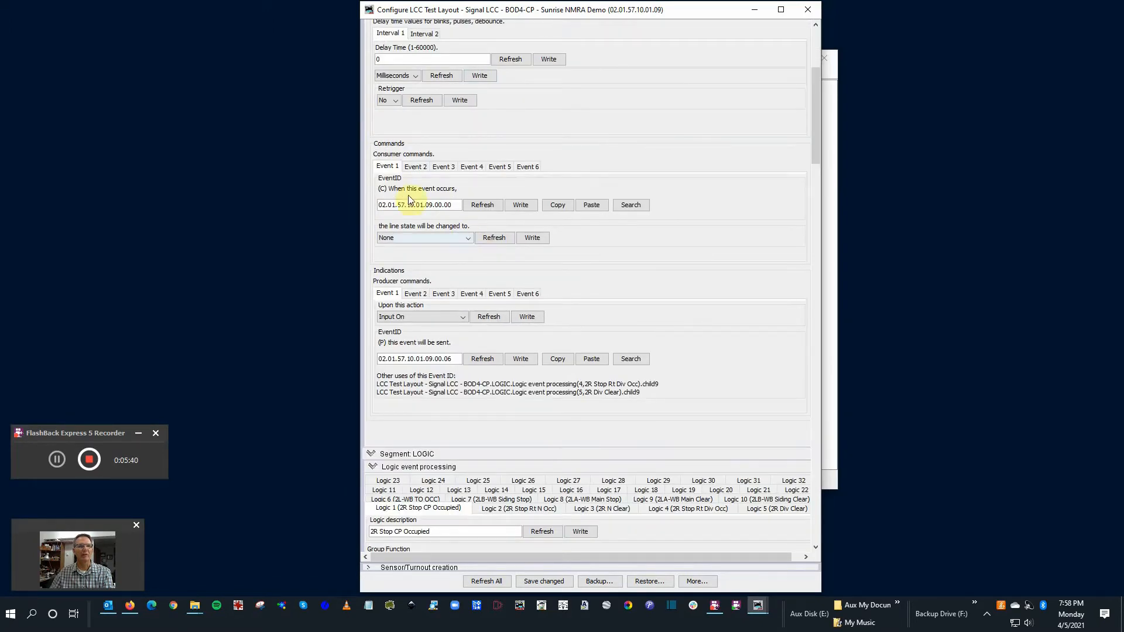
{"action": "scroll", "coordinate": [461, 125], "scroll_direction": "up", "scroll_amount": 3}
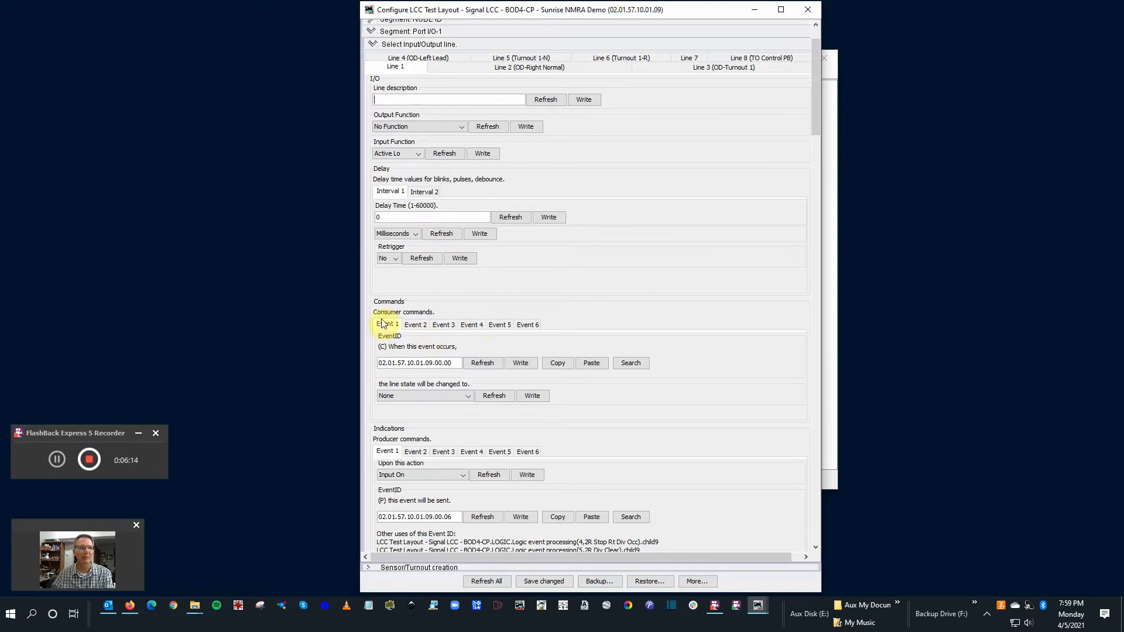
{"action": "scroll", "coordinate": [502, 359], "scroll_direction": "down", "scroll_amount": 3}
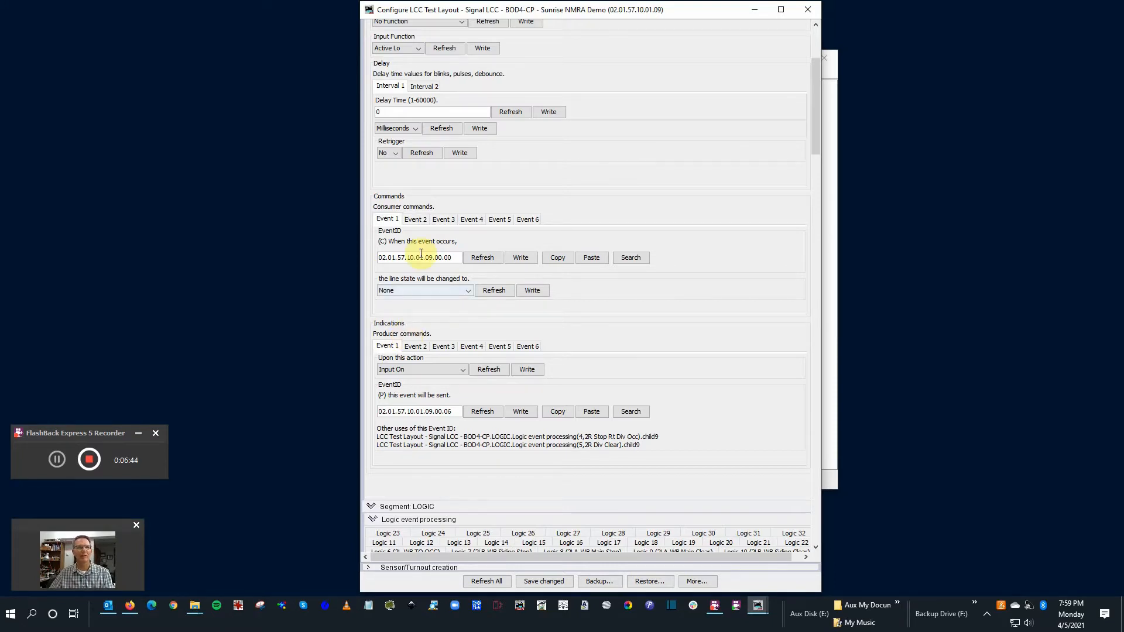
{"action": "scroll", "coordinate": [465, 235], "scroll_direction": "up", "scroll_amount": 3}
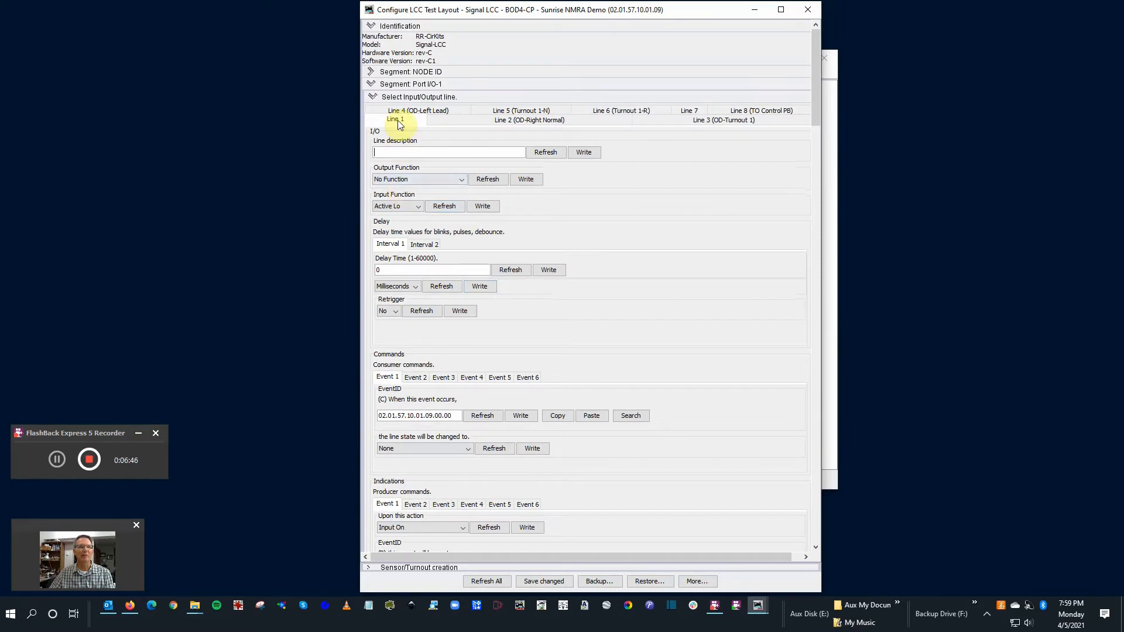
{"action": "scroll", "coordinate": [439, 210], "scroll_direction": "down", "scroll_amount": 3}
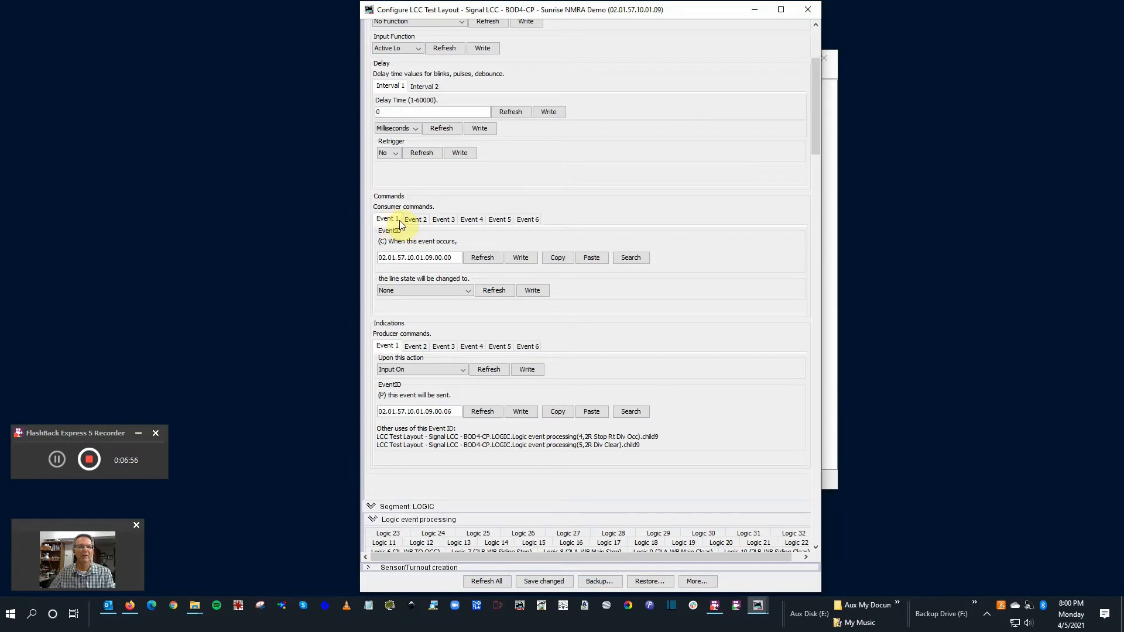
Look through Line 1's consumer command events from Event 2 to Event 6.
{"action": "left_click", "coordinate": [415, 222]}
{"action": "left_click", "coordinate": [447, 220]}
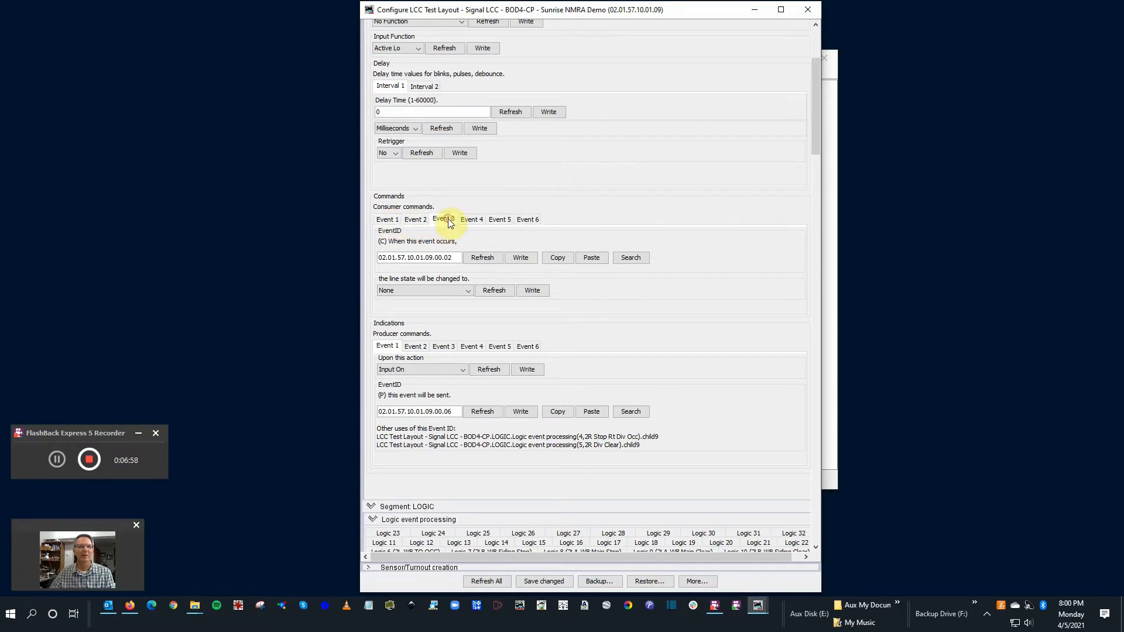
{"action": "left_click", "coordinate": [472, 221]}
{"action": "left_click", "coordinate": [502, 219]}
{"action": "left_click", "coordinate": [523, 220]}
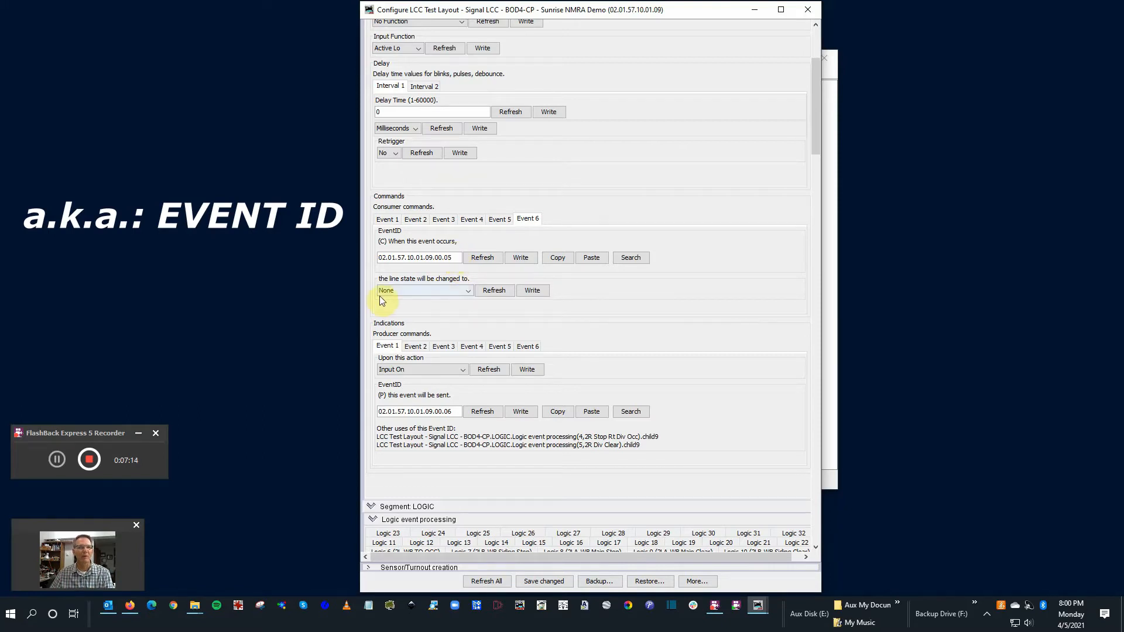
Examine the line state options for consumer Event 6 without changing the setting, and view consumer Events 2 and 4.
{"action": "left_click", "coordinate": [467, 293]}
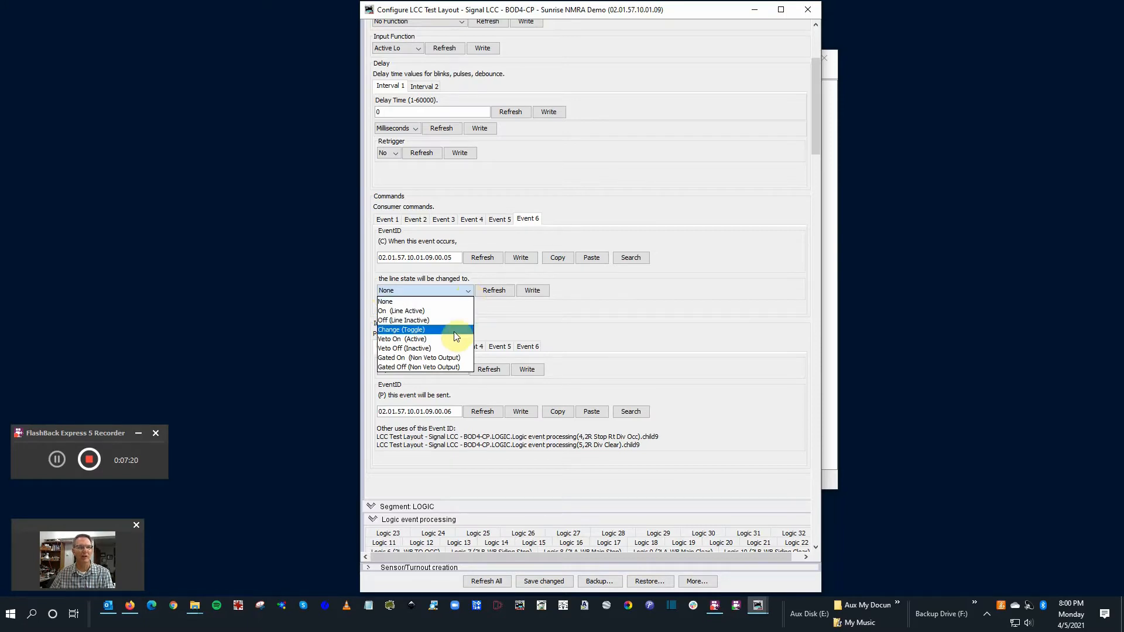
{"action": "left_click", "coordinate": [532, 313]}
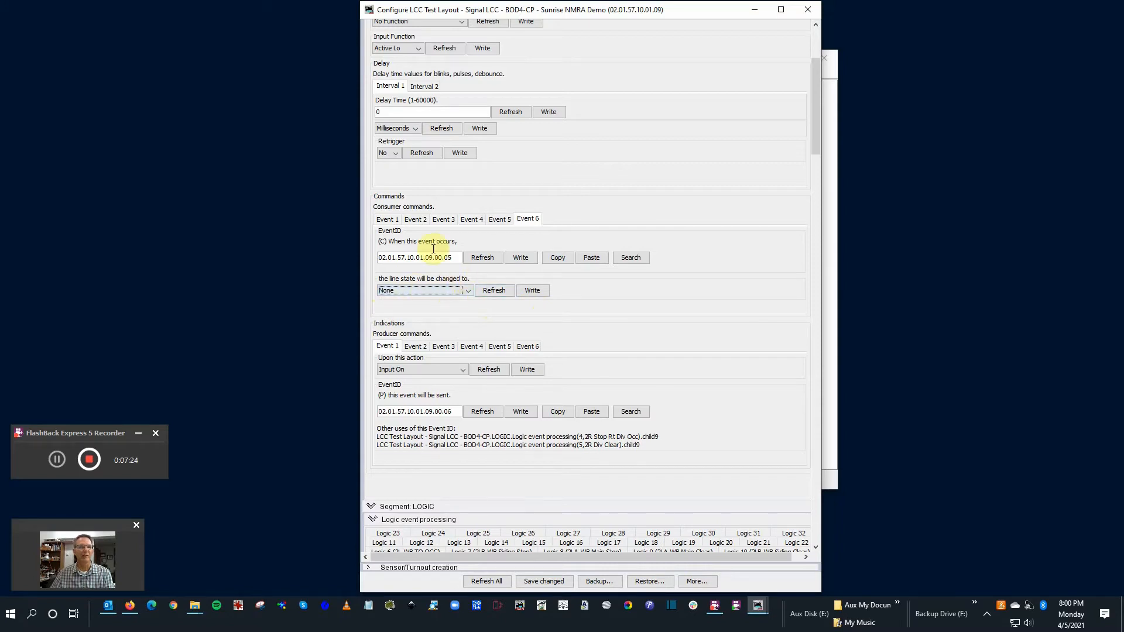
{"action": "left_click", "coordinate": [415, 220]}
{"action": "left_click", "coordinate": [466, 221]}
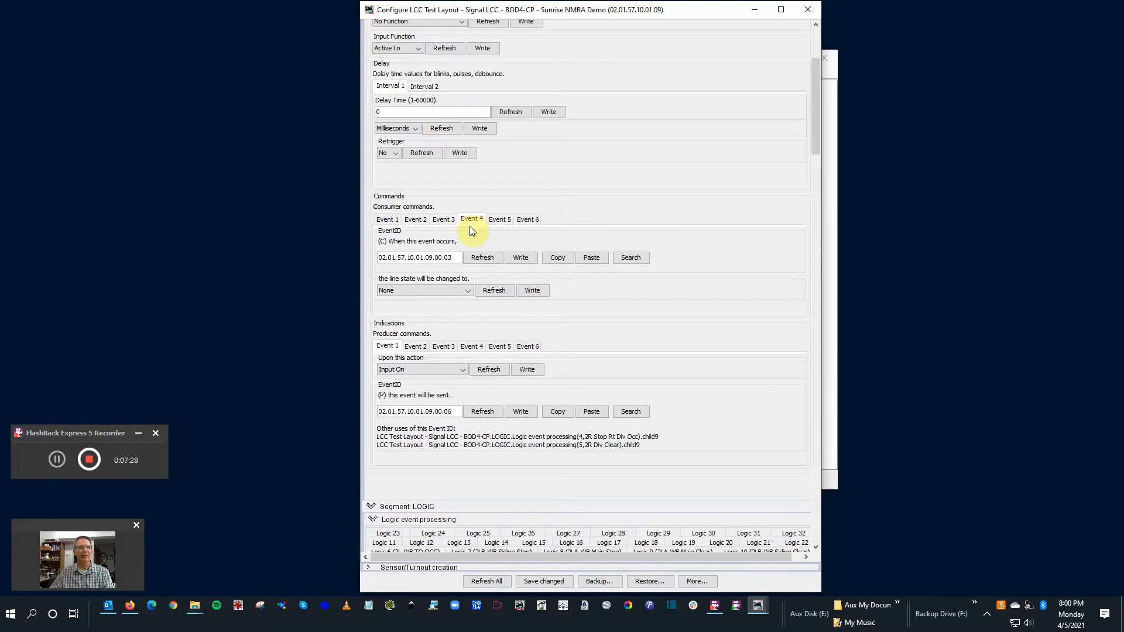
Examine the available trigger actions for Line 1's producer Event 1, leaving the Input On selection as it is.
{"action": "scroll", "coordinate": [467, 229], "scroll_direction": "down", "scroll_amount": 3}
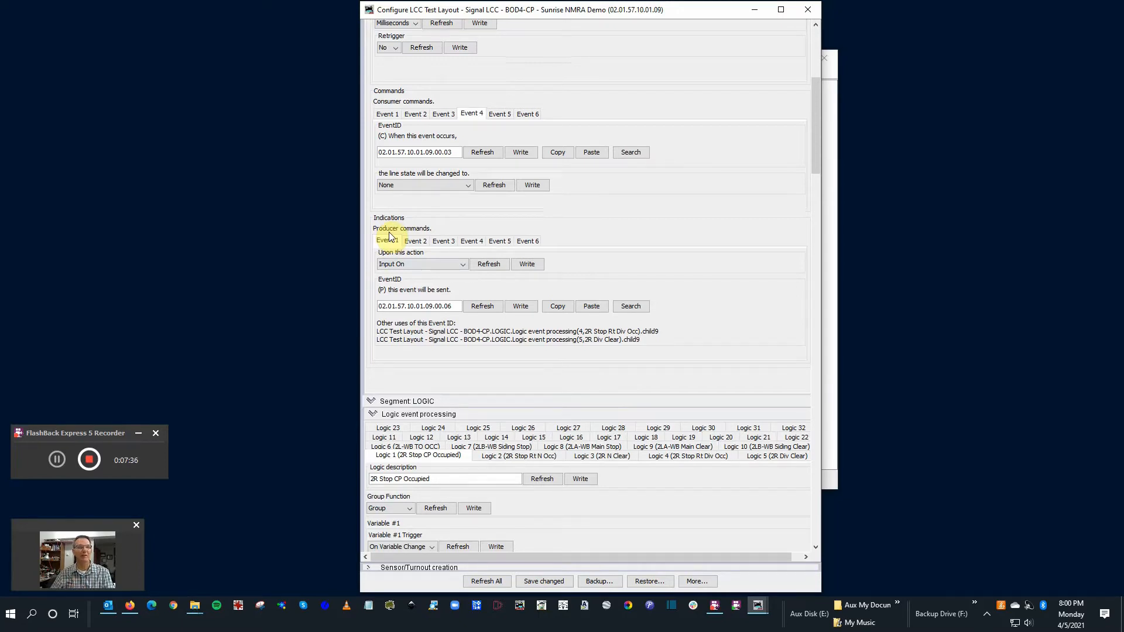
{"action": "left_click", "coordinate": [466, 263]}
{"action": "left_click", "coordinate": [467, 263]}
{"action": "left_click", "coordinate": [466, 264]}
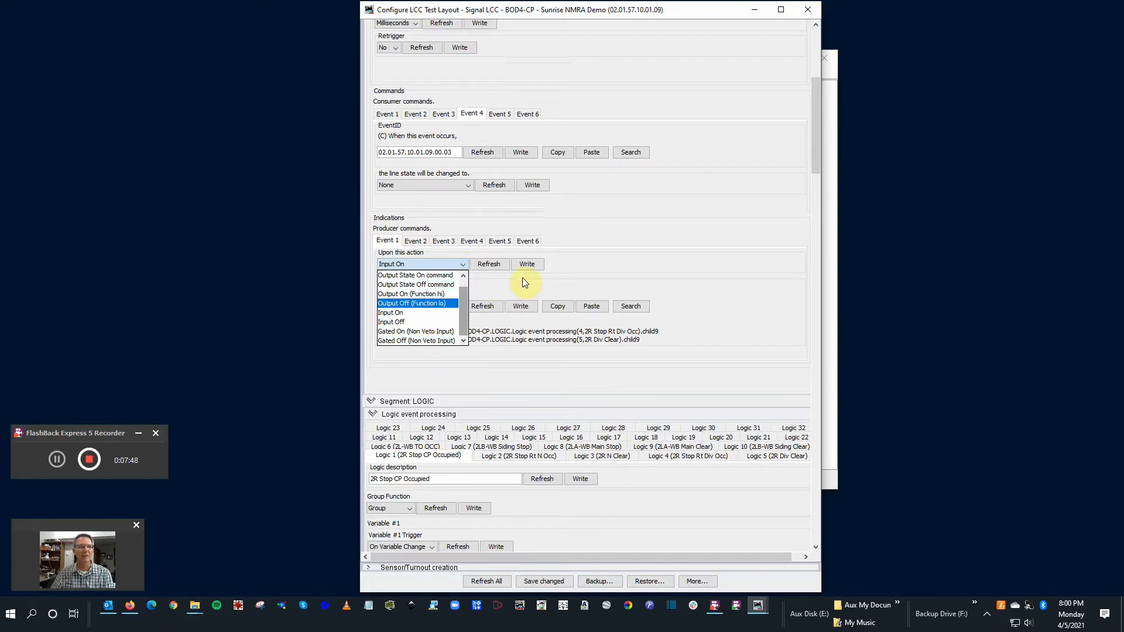
{"action": "left_click", "coordinate": [561, 275]}
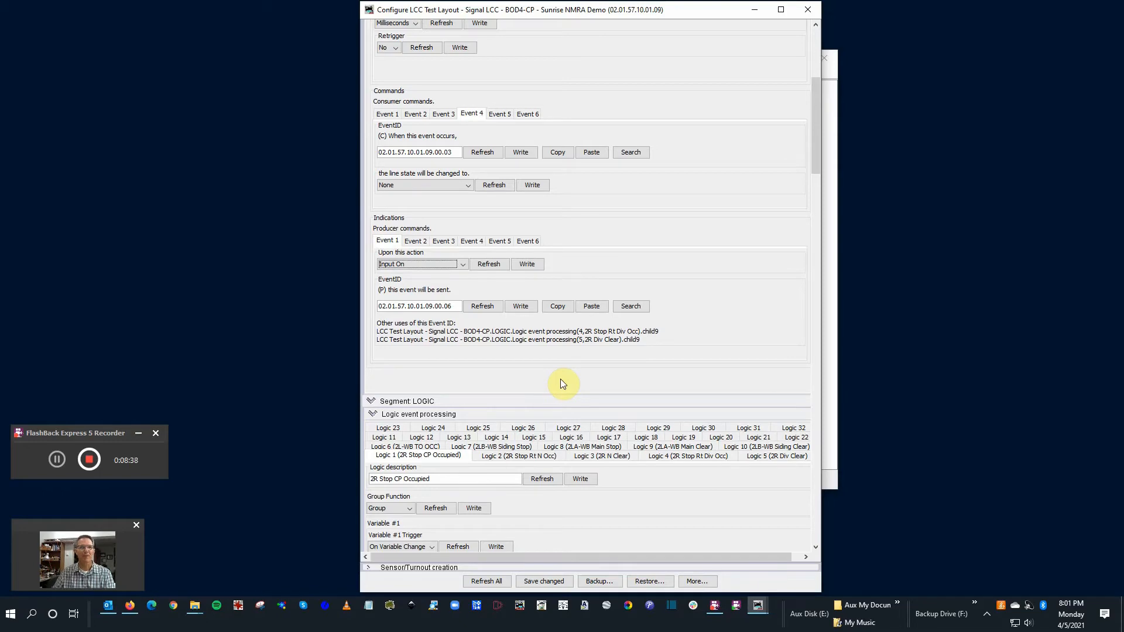
Compare the function and delay settings of Line 1 and Line 2 (OD-Right Normal), ending on Line 2.
{"action": "scroll", "coordinate": [479, 226], "scroll_direction": "up", "scroll_amount": 3}
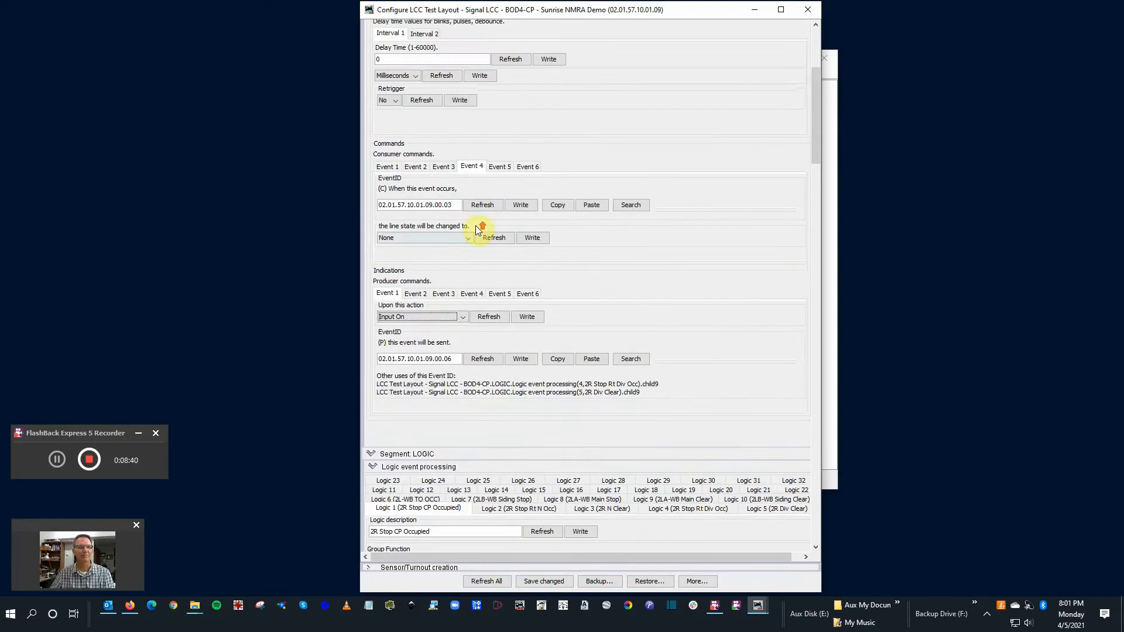
{"action": "scroll", "coordinate": [436, 190], "scroll_direction": "up", "scroll_amount": 2}
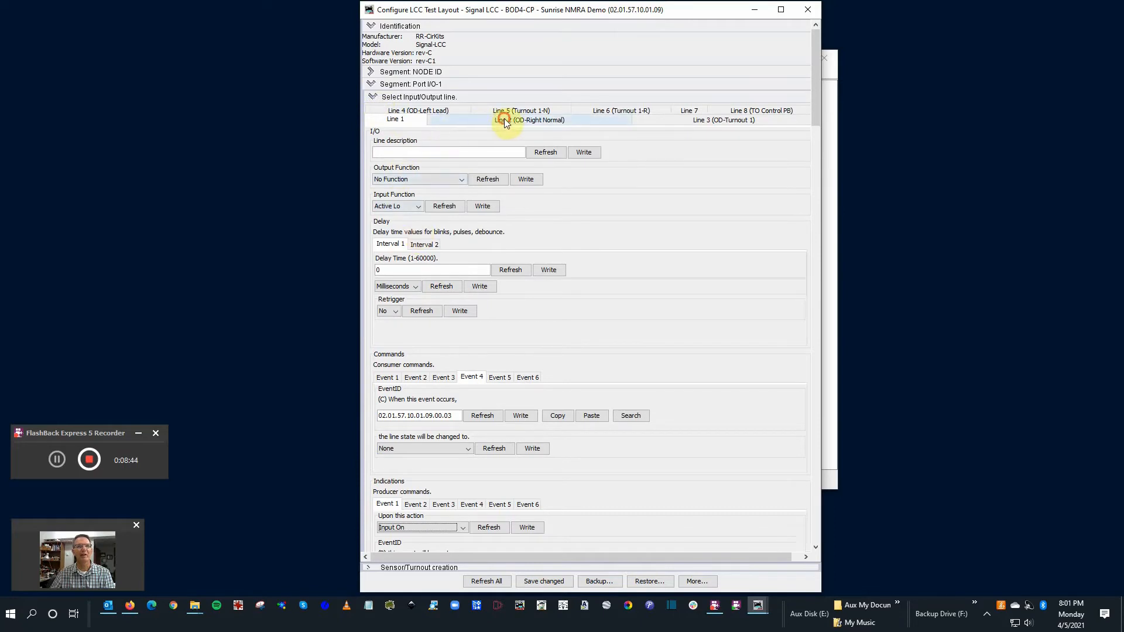
{"action": "left_click", "coordinate": [506, 121]}
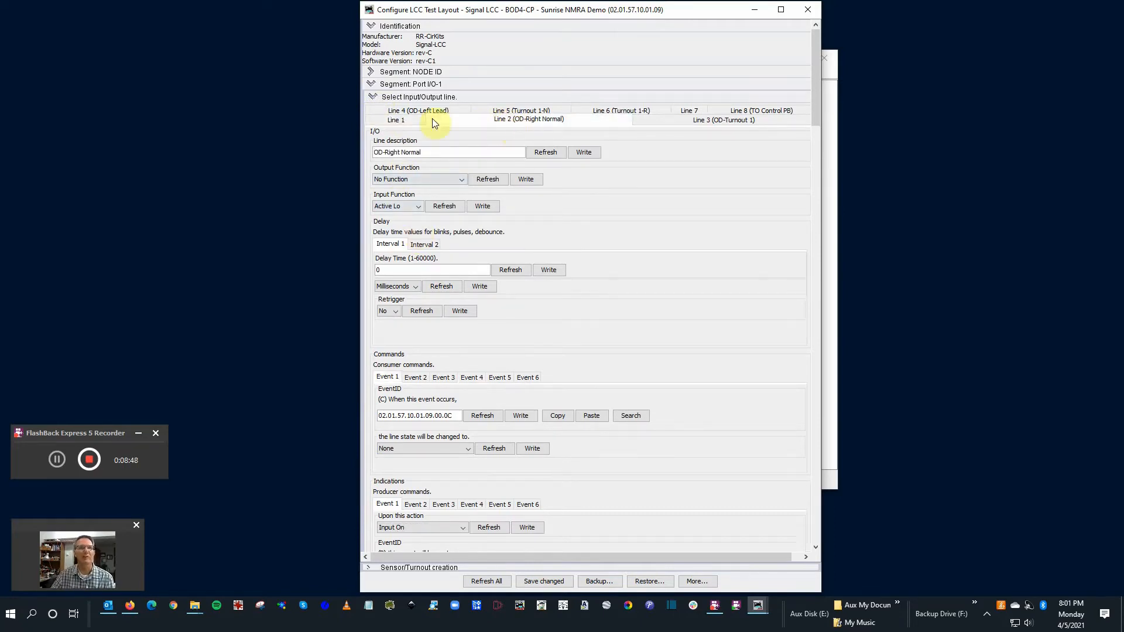
{"action": "left_click", "coordinate": [412, 121]}
{"action": "left_click", "coordinate": [451, 119]}
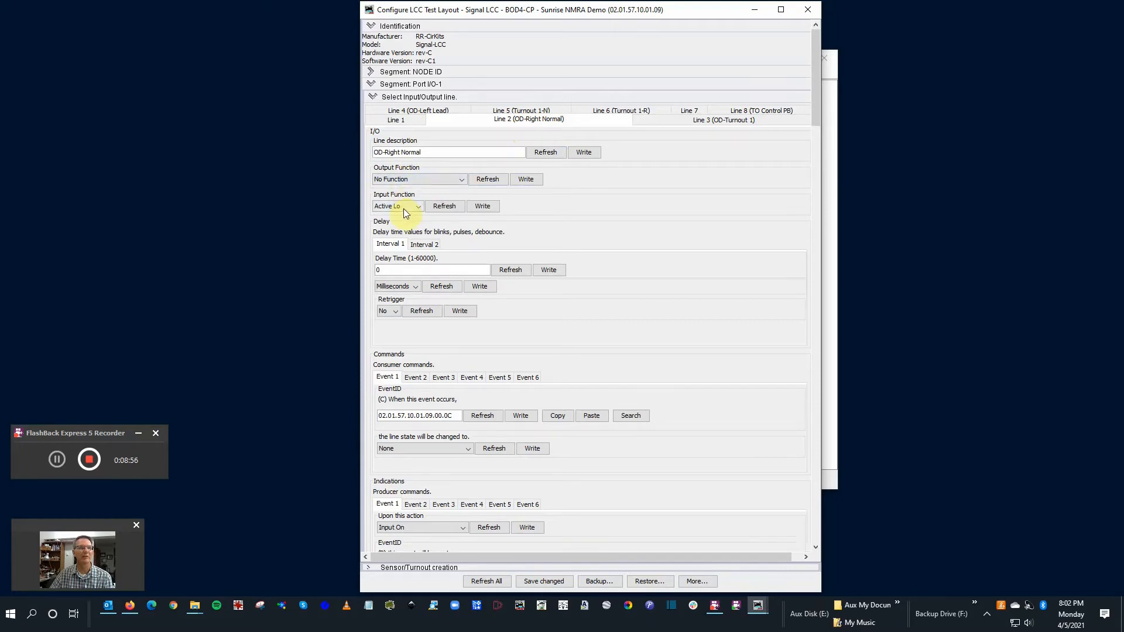
Review Line 2's consumer and producer events, including the other uses of the producer Event 1 ID.
{"action": "scroll", "coordinate": [402, 209], "scroll_direction": "down", "scroll_amount": 3}
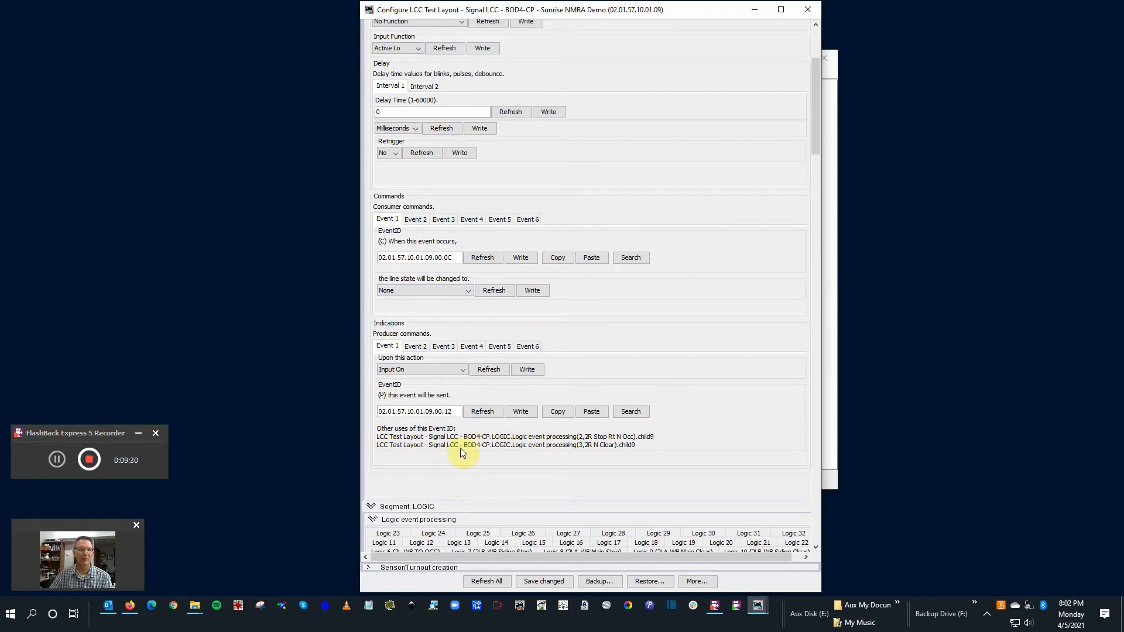
{"action": "scroll", "coordinate": [510, 234], "scroll_direction": "up", "scroll_amount": 3}
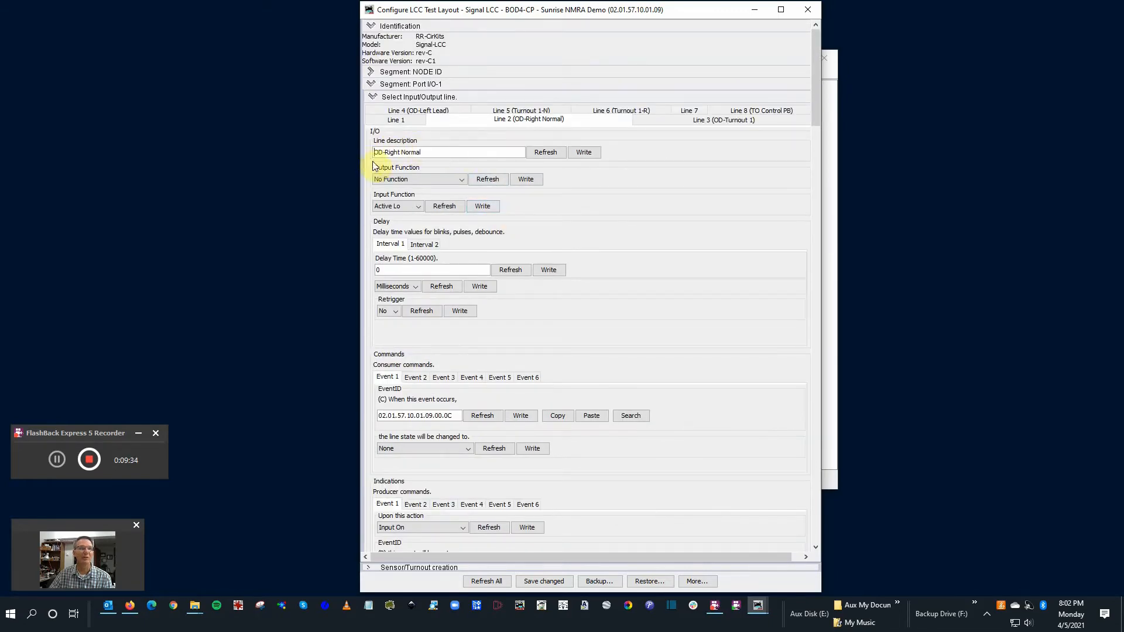
{"action": "scroll", "coordinate": [512, 301], "scroll_direction": "down", "scroll_amount": 5}
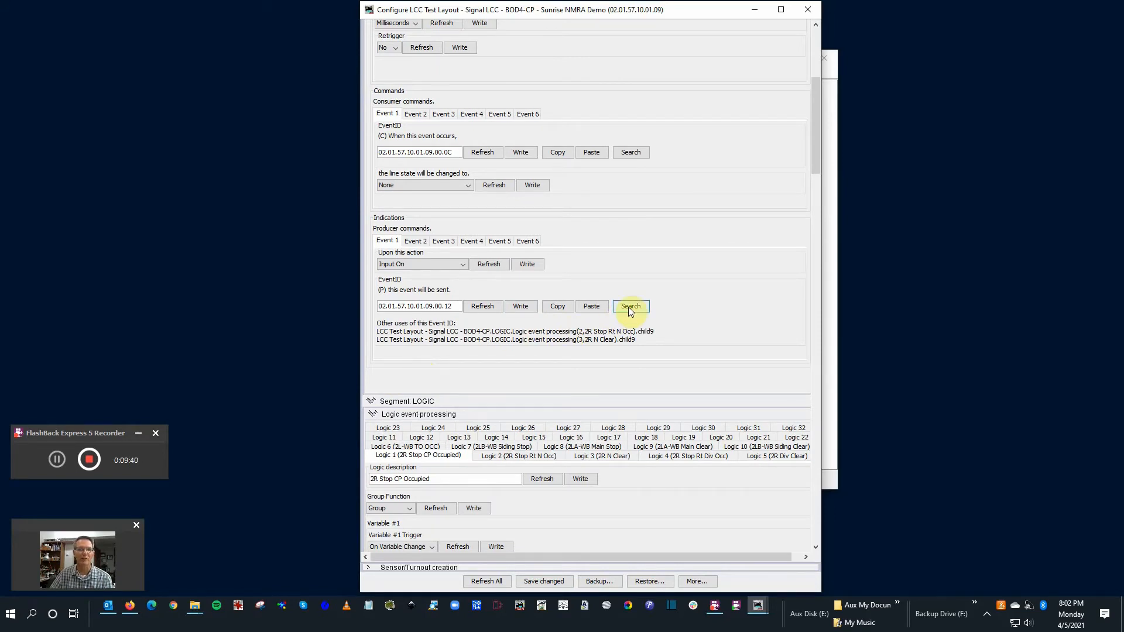
{"action": "left_click", "coordinate": [374, 307]}
{"action": "scroll", "coordinate": [659, 338], "scroll_direction": "up", "scroll_amount": 9}
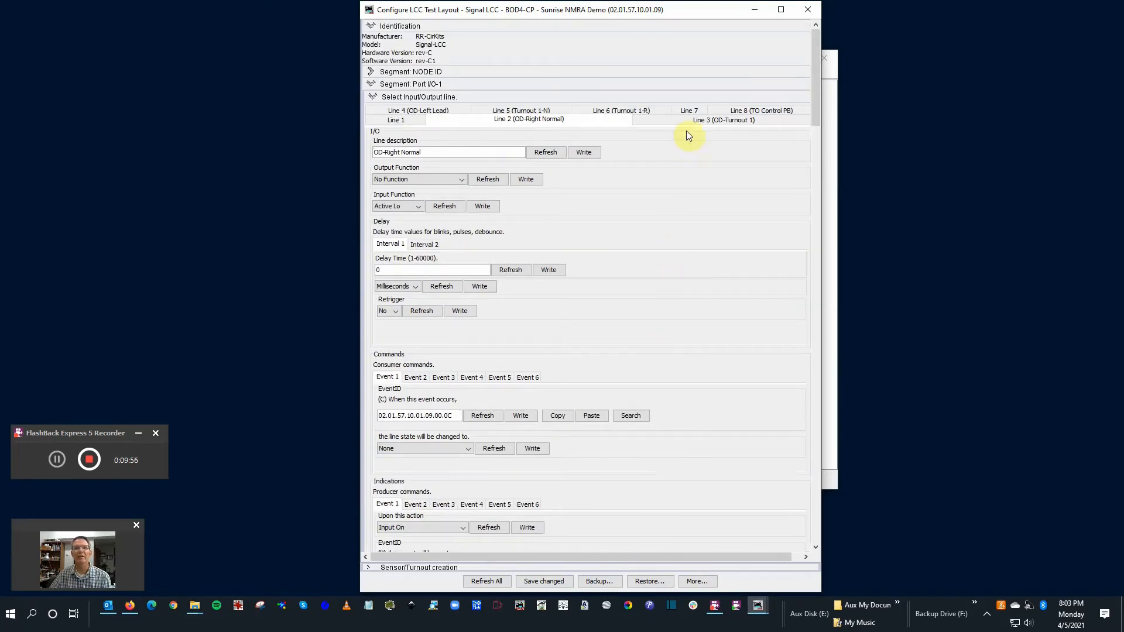
Open Line 6 (Turnout 1-R) and compare the event IDs, other uses and line states of its consumer Events 1 and 2.
{"action": "left_click", "coordinate": [621, 111]}
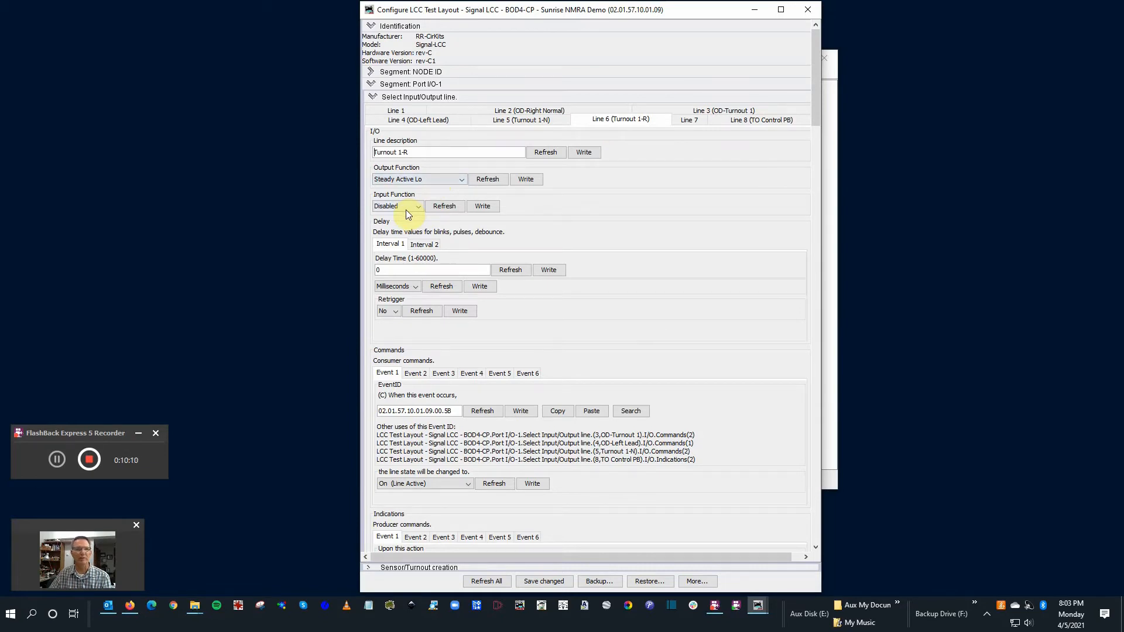
{"action": "scroll", "coordinate": [413, 240], "scroll_direction": "down", "scroll_amount": 3}
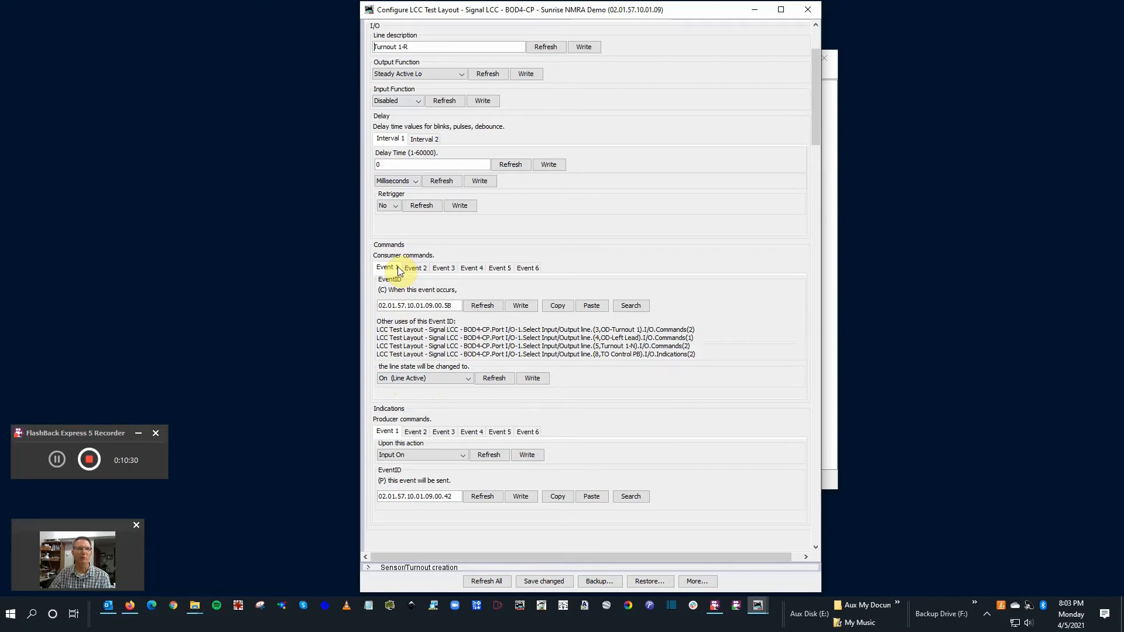
{"action": "left_click", "coordinate": [416, 267]}
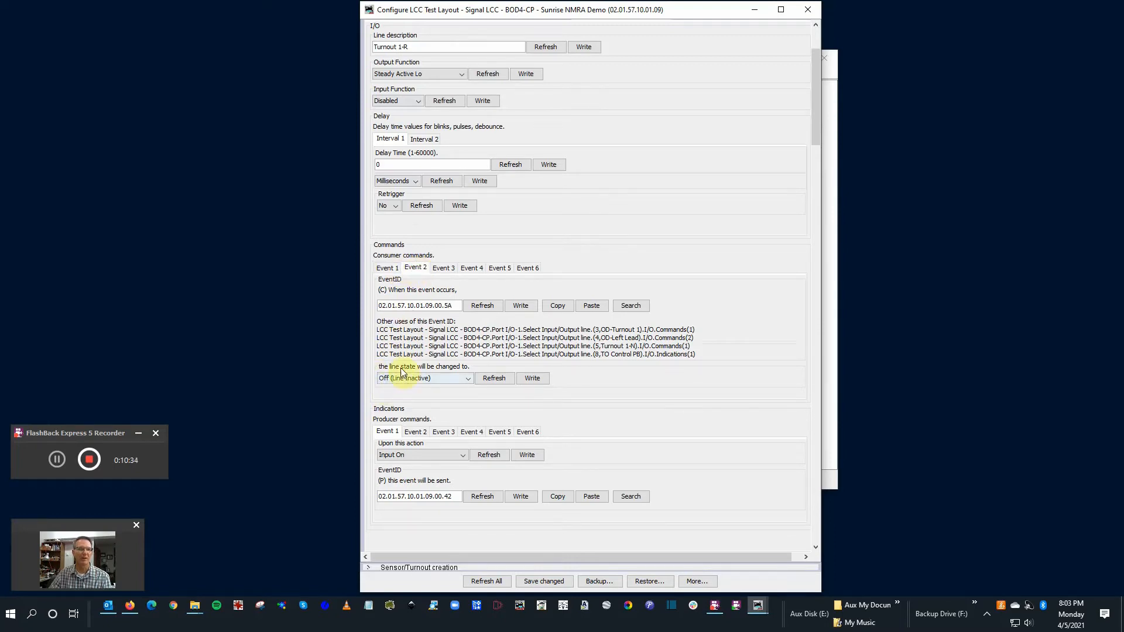
{"action": "left_click", "coordinate": [387, 268]}
{"action": "left_click", "coordinate": [409, 271]}
{"action": "left_click", "coordinate": [386, 268]}
{"action": "left_click", "coordinate": [414, 269]}
{"action": "left_click", "coordinate": [387, 270]}
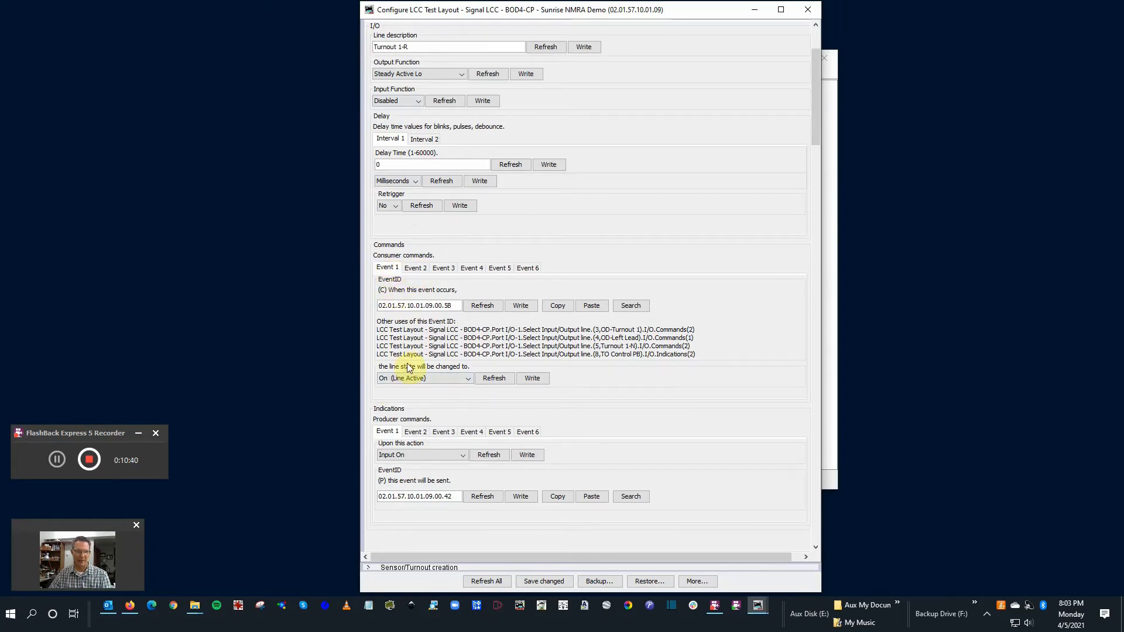
{"action": "left_click", "coordinate": [416, 270]}
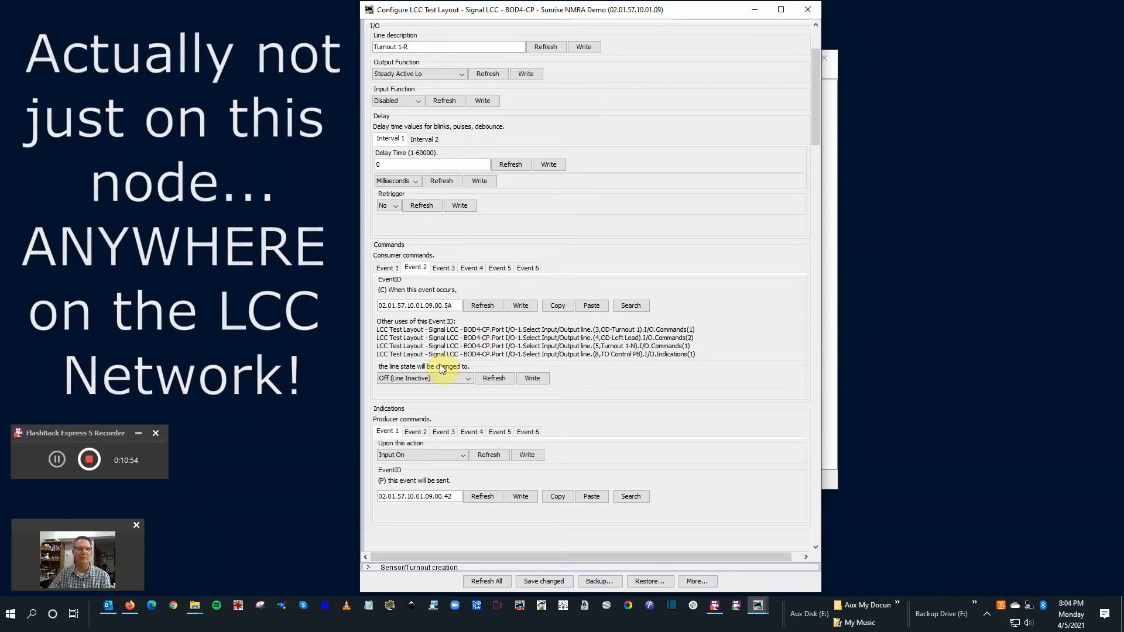
{"action": "scroll", "coordinate": [442, 368], "scroll_direction": "up", "scroll_amount": 3}
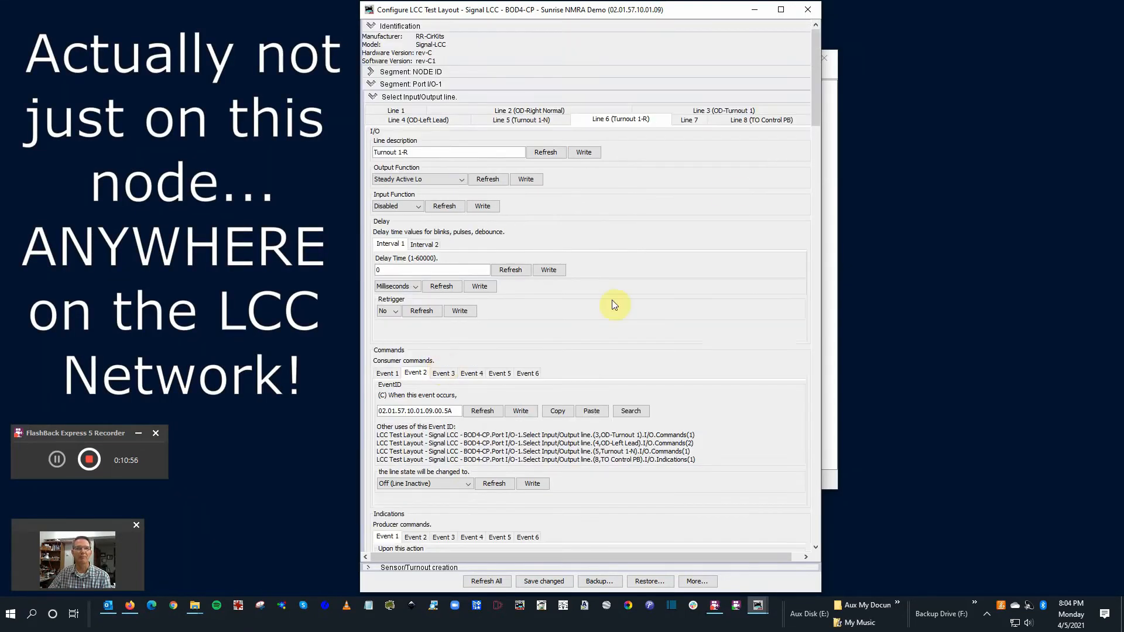
Collapse the input/output line selection section and review Logic 1's variables, logic function, conditional actions, delay and generated event.
{"action": "left_click", "coordinate": [372, 96]}
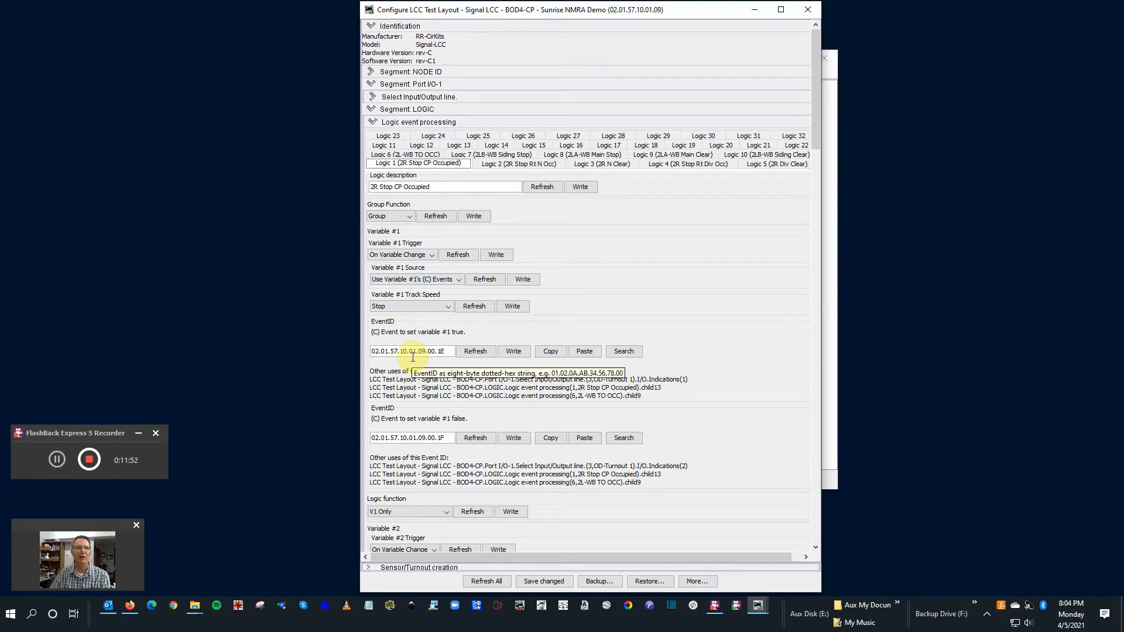
{"action": "scroll", "coordinate": [413, 357], "scroll_direction": "down", "scroll_amount": 1}
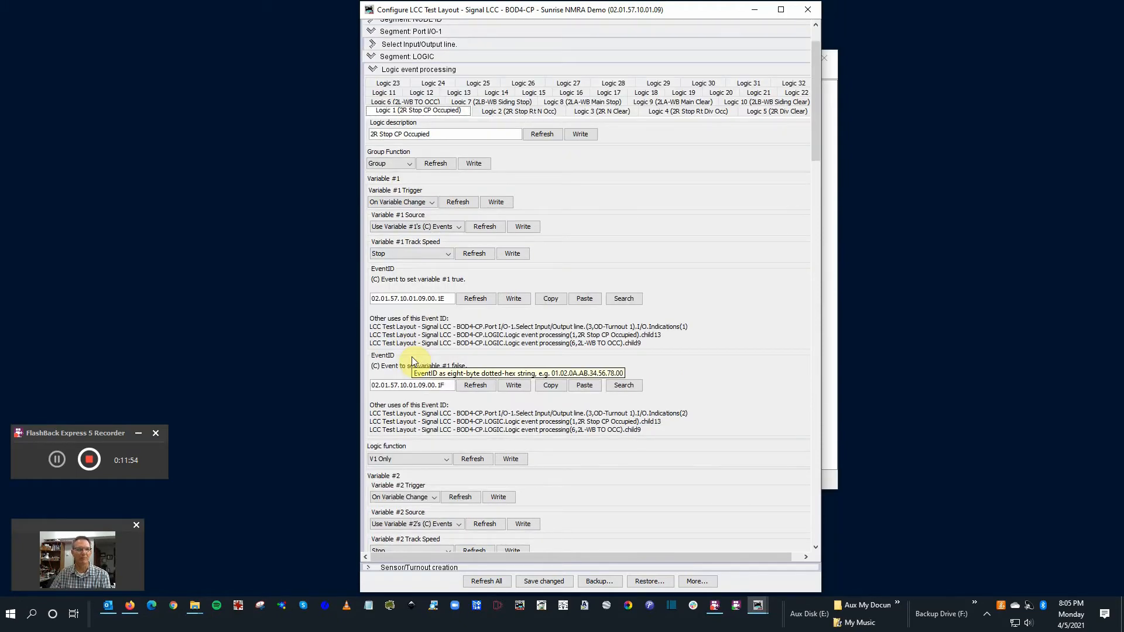
{"action": "scroll", "coordinate": [412, 357], "scroll_direction": "down", "scroll_amount": 2}
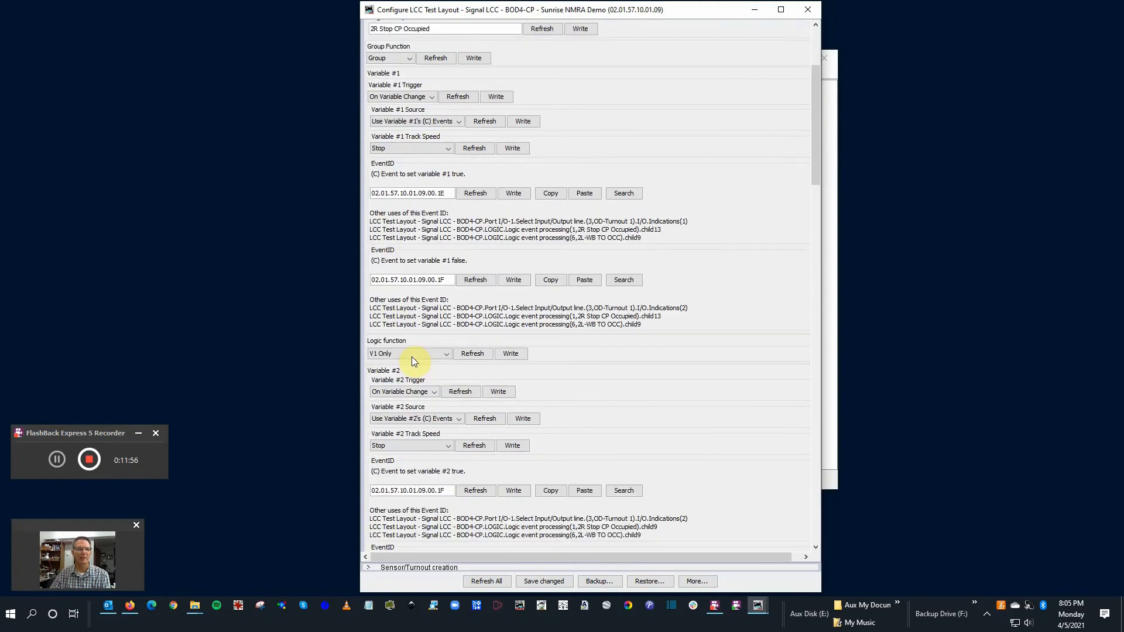
{"action": "scroll", "coordinate": [413, 359], "scroll_direction": "down", "scroll_amount": 4}
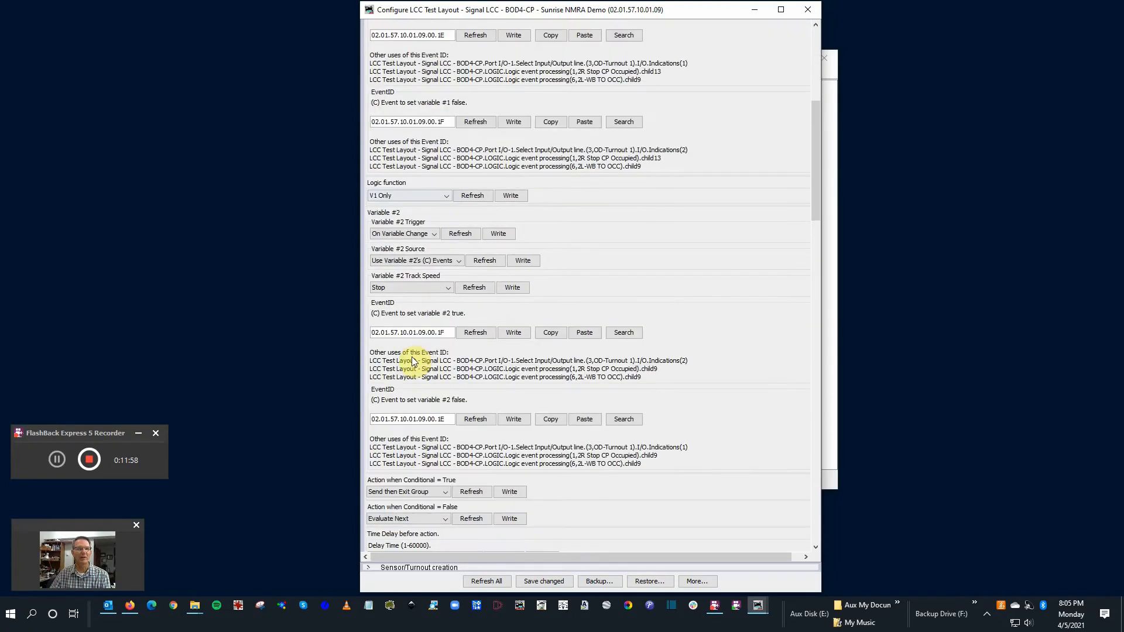
{"action": "scroll", "coordinate": [413, 358], "scroll_direction": "down", "scroll_amount": 2}
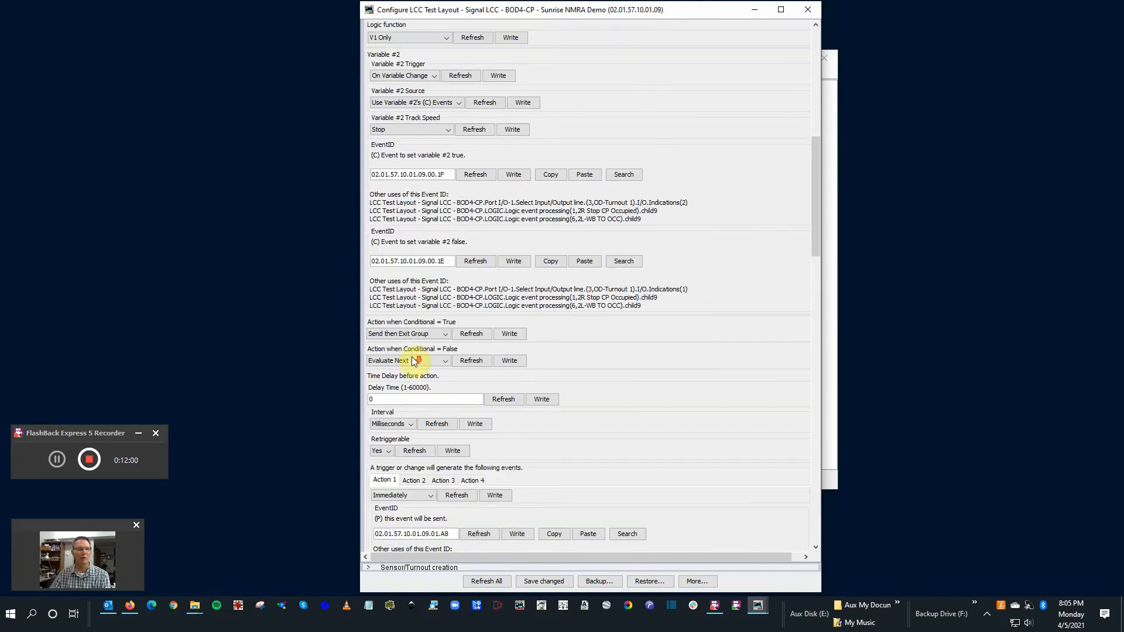
{"action": "scroll", "coordinate": [413, 359], "scroll_direction": "down", "scroll_amount": 2}
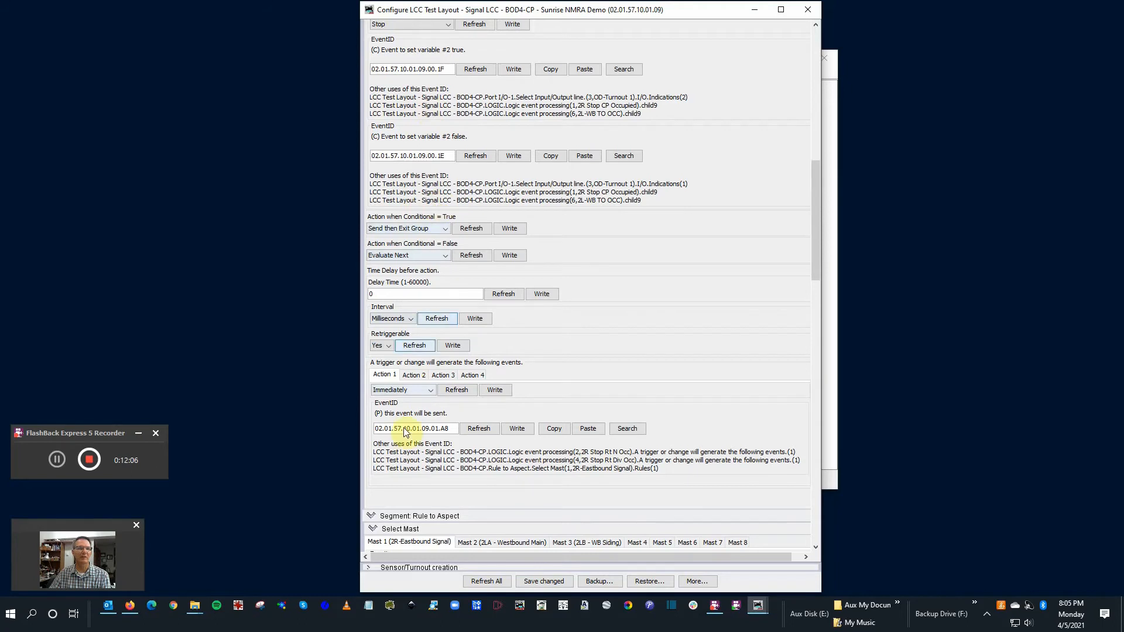
Check the uses of Logic 1's generated event, and compare the variable settings of Logic 2 (2R Stop Rt N Occ) and Logic 3 (2R N Clear).
{"action": "left_click", "coordinate": [400, 465]}
{"action": "scroll", "coordinate": [398, 459], "scroll_direction": "up", "scroll_amount": 3}
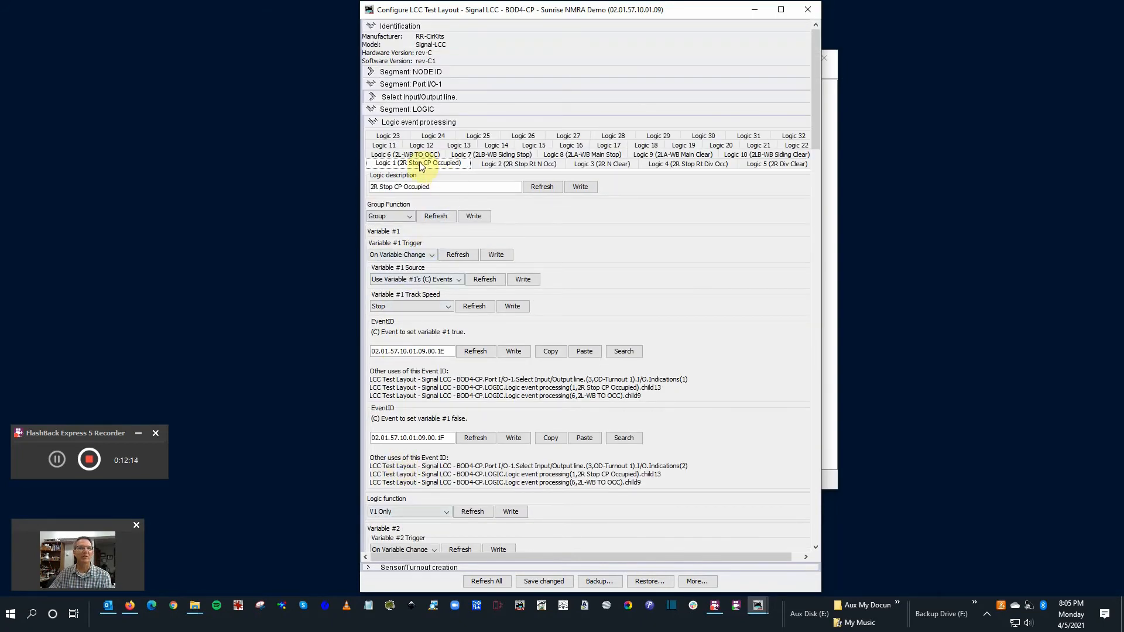
{"action": "left_click", "coordinate": [511, 165]}
{"action": "left_click", "coordinate": [598, 164]}
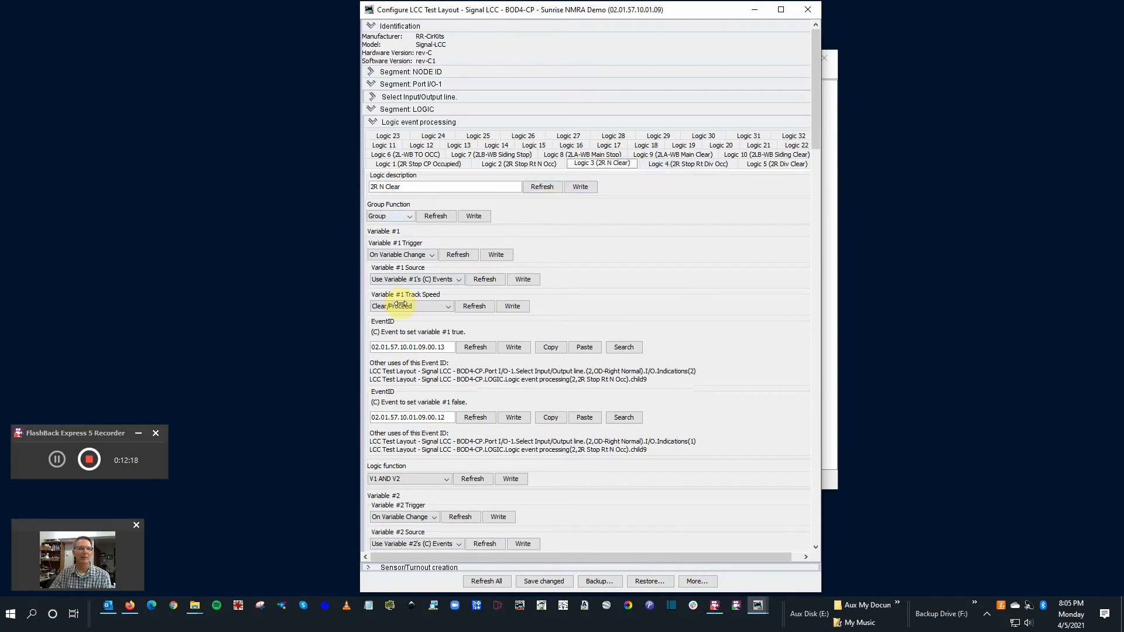
{"action": "left_click", "coordinate": [511, 165]}
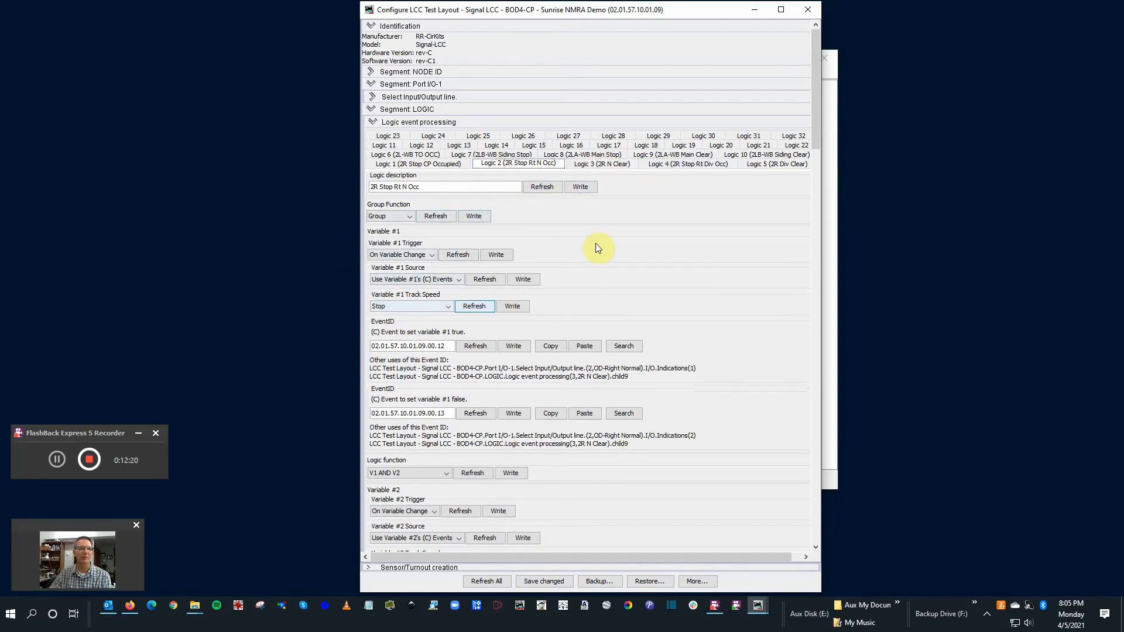
{"action": "left_click", "coordinate": [599, 166]}
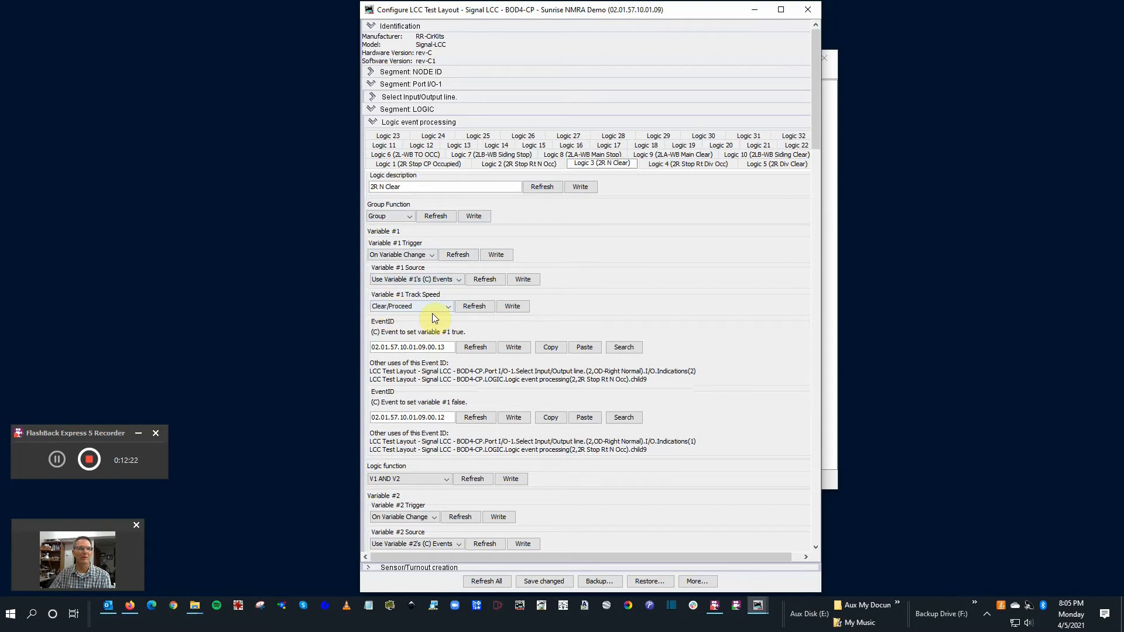
Review the settings and event IDs of Logic 4, Logic 5, Logic 6 (2L-WB TO OCC) and Logic 10 (2LB-WB Siding Clear).
{"action": "left_click", "coordinate": [692, 165]}
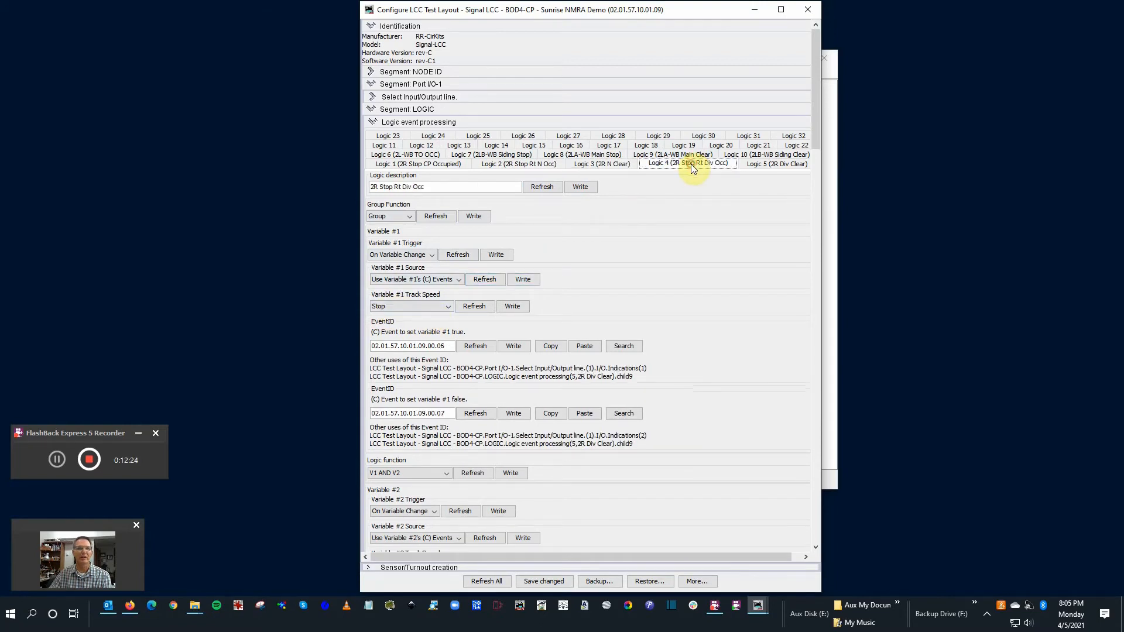
{"action": "left_click", "coordinate": [757, 164]}
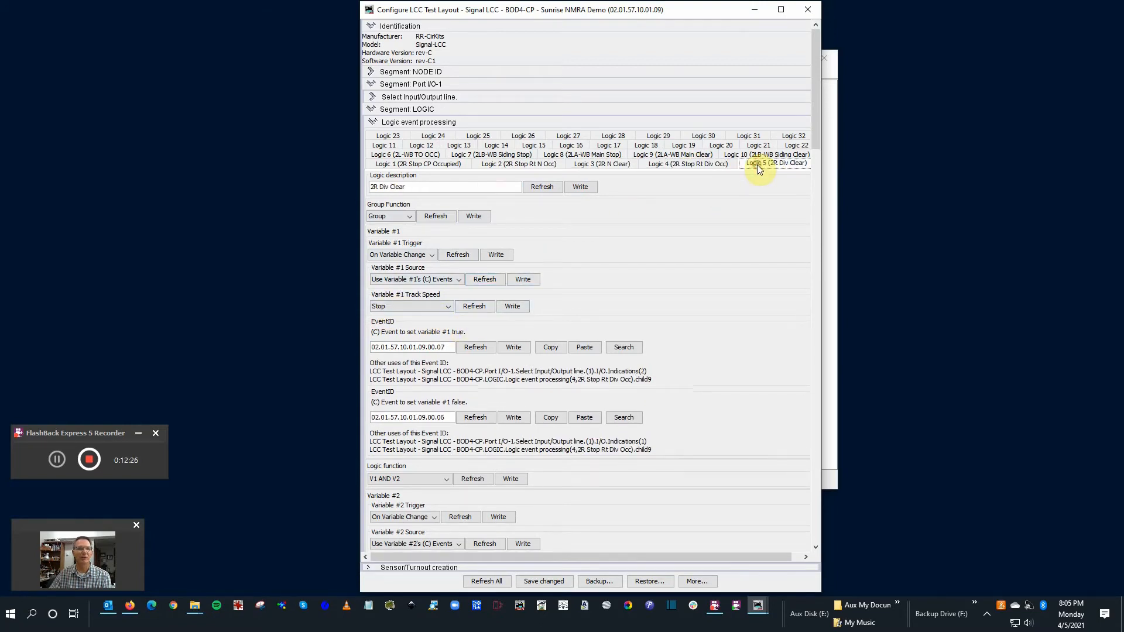
{"action": "left_click", "coordinate": [408, 157]}
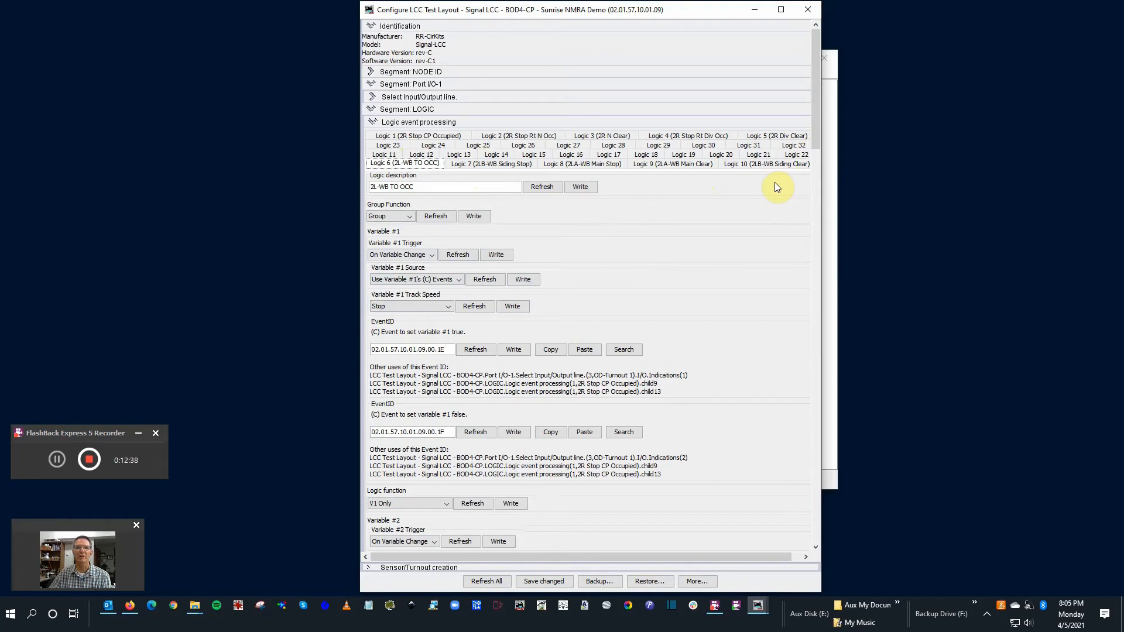
{"action": "left_click", "coordinate": [774, 166]}
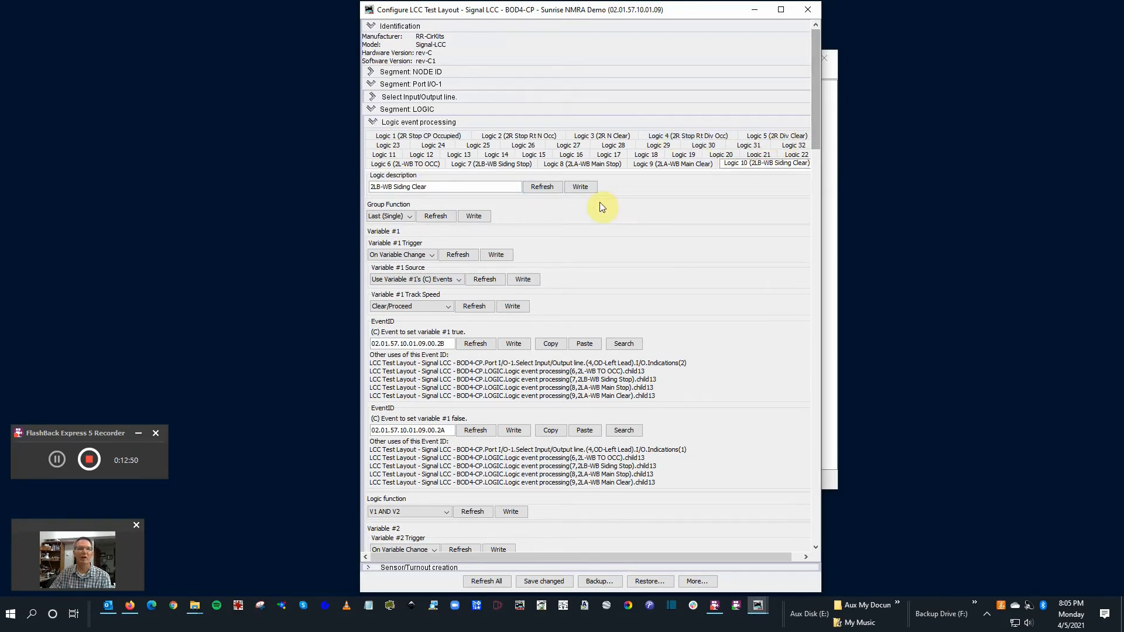
Collapse the logic event processing section and review Mast 1's processing, mast ID, track circuit link address and lamp fade.
{"action": "left_click", "coordinate": [376, 125]}
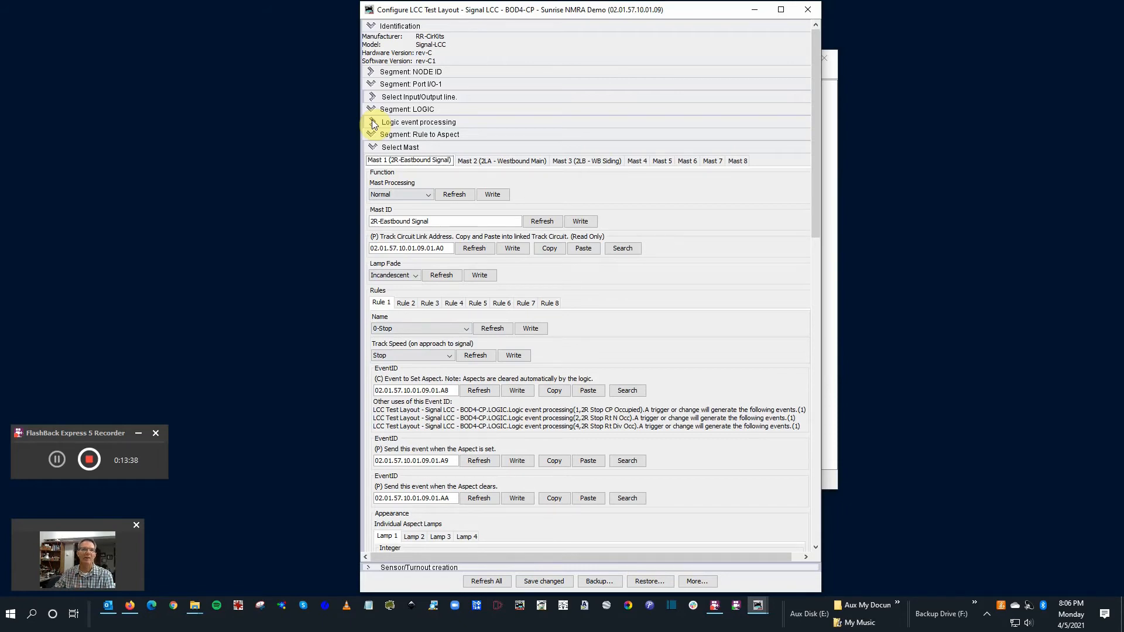
{"action": "left_click", "coordinate": [442, 276]}
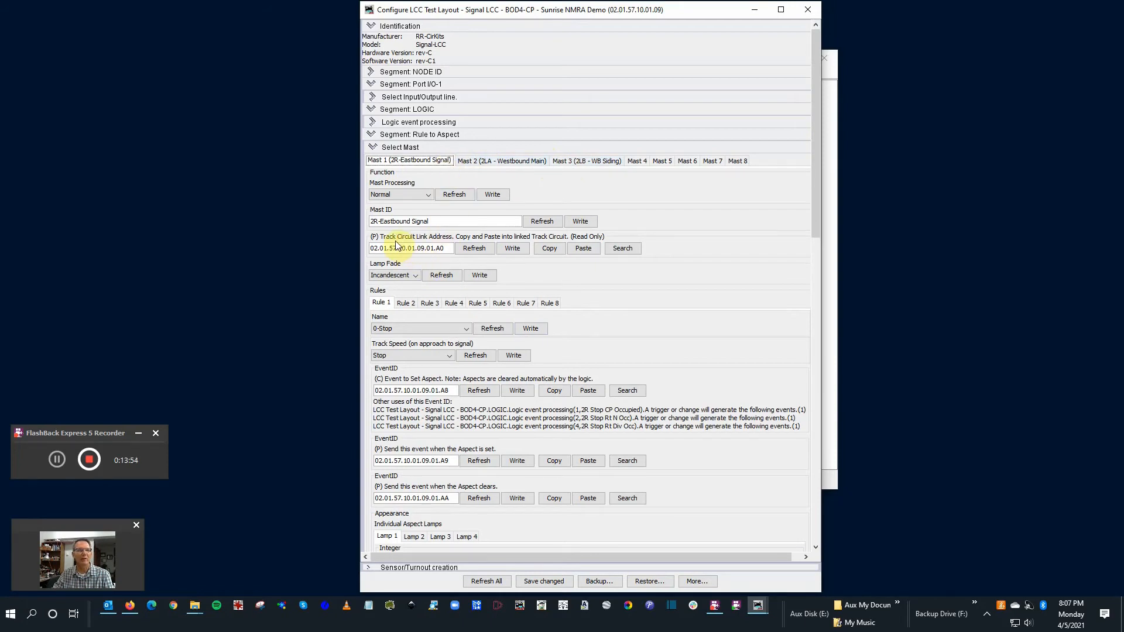
{"action": "scroll", "coordinate": [458, 275], "scroll_direction": "down", "scroll_amount": 3}
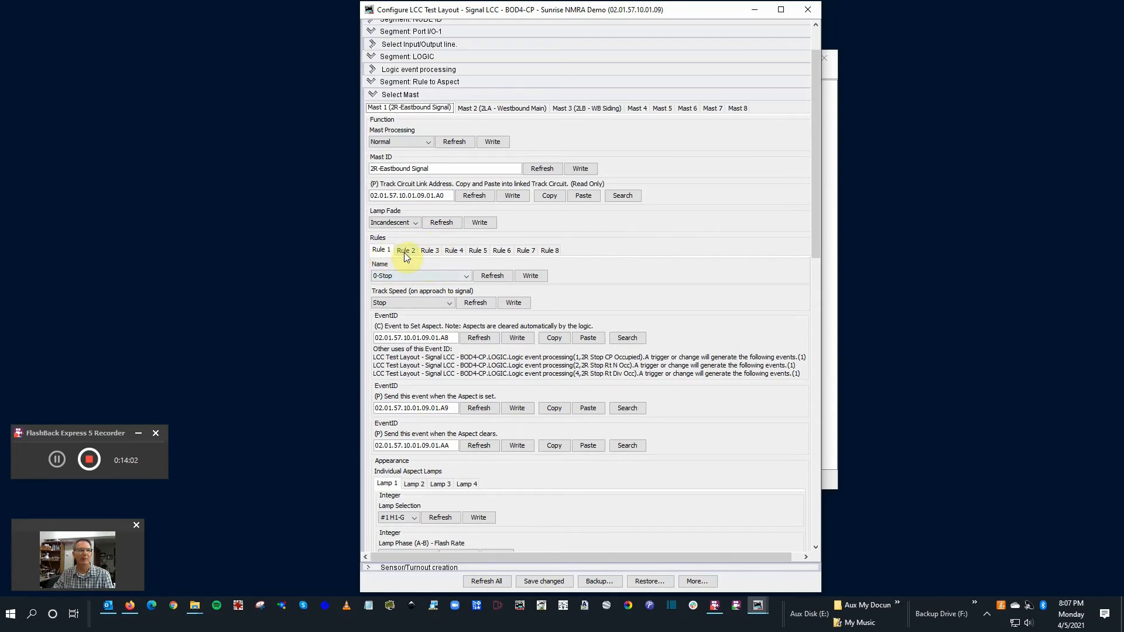
Look through Mast 1's Rules 2 to 8 and return to Rule 1.
{"action": "left_click", "coordinate": [405, 253]}
{"action": "left_click", "coordinate": [437, 251]}
{"action": "left_click", "coordinate": [461, 251]}
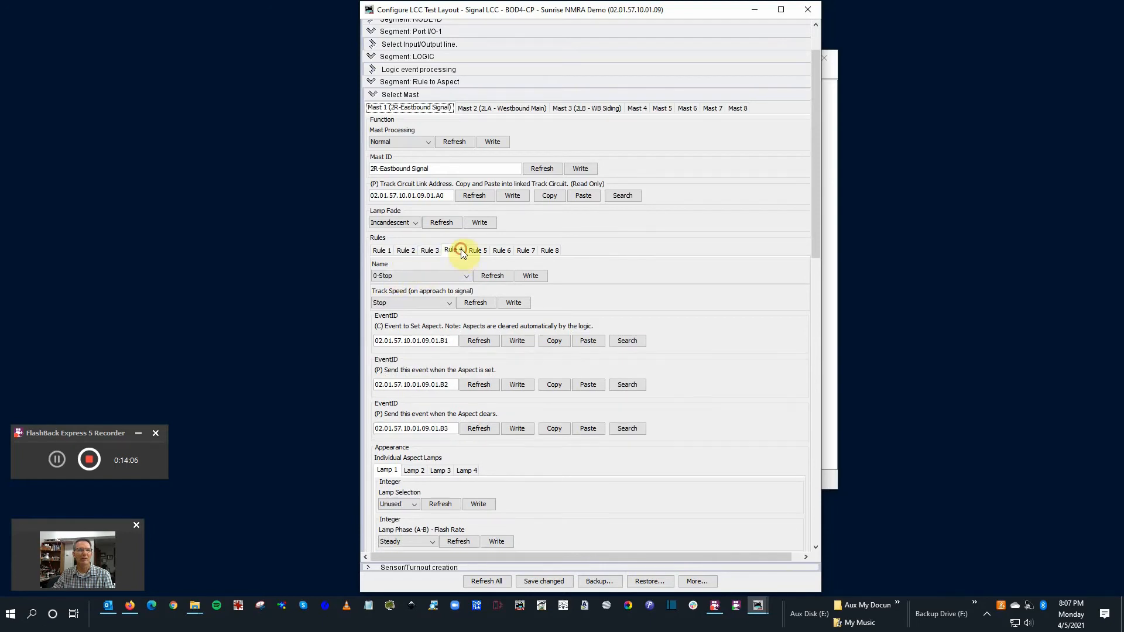
{"action": "left_click", "coordinate": [481, 250]}
{"action": "left_click", "coordinate": [502, 251]}
{"action": "left_click", "coordinate": [527, 251]}
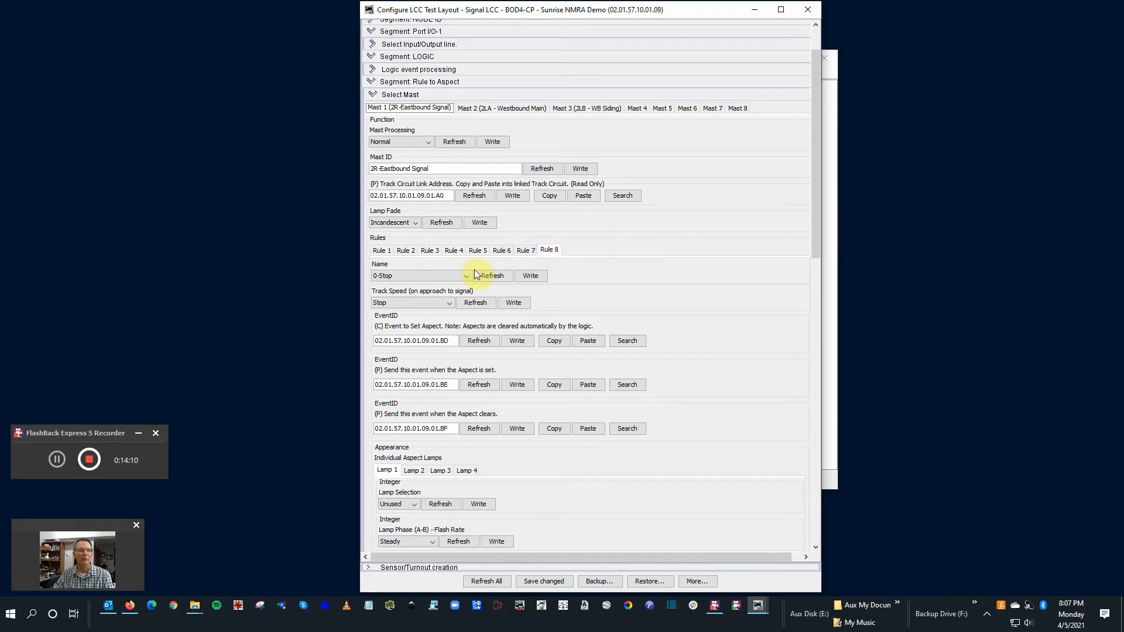
{"action": "left_click", "coordinate": [381, 251]}
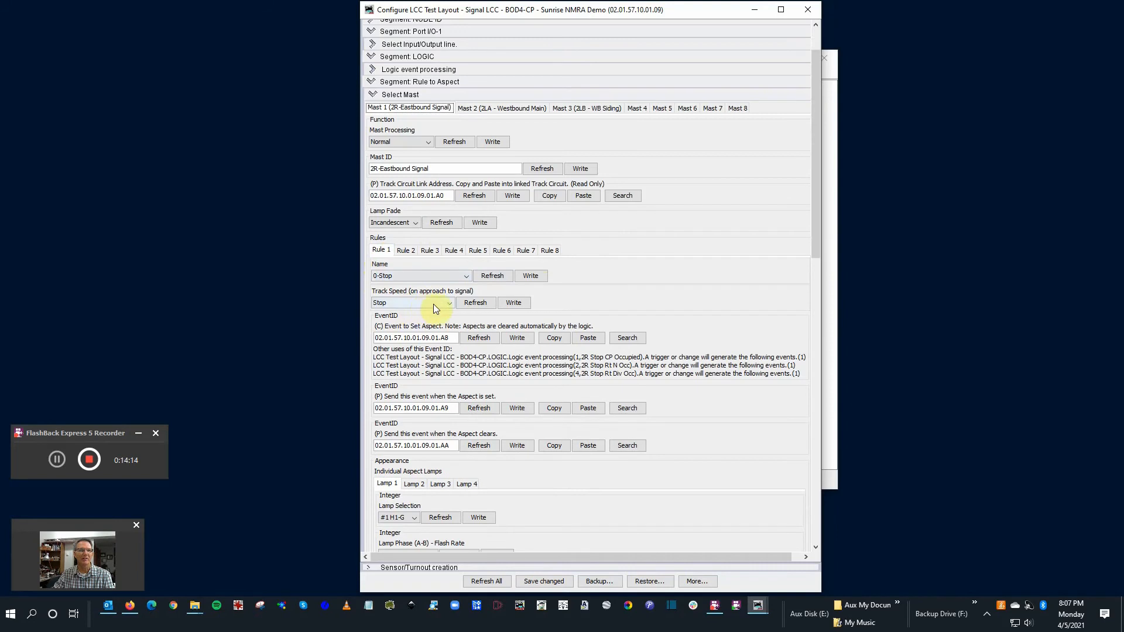
Examine the track speed options of Mast 1's Rule 1, along with its aspect event IDs and their other uses.
{"action": "left_click", "coordinate": [448, 305]}
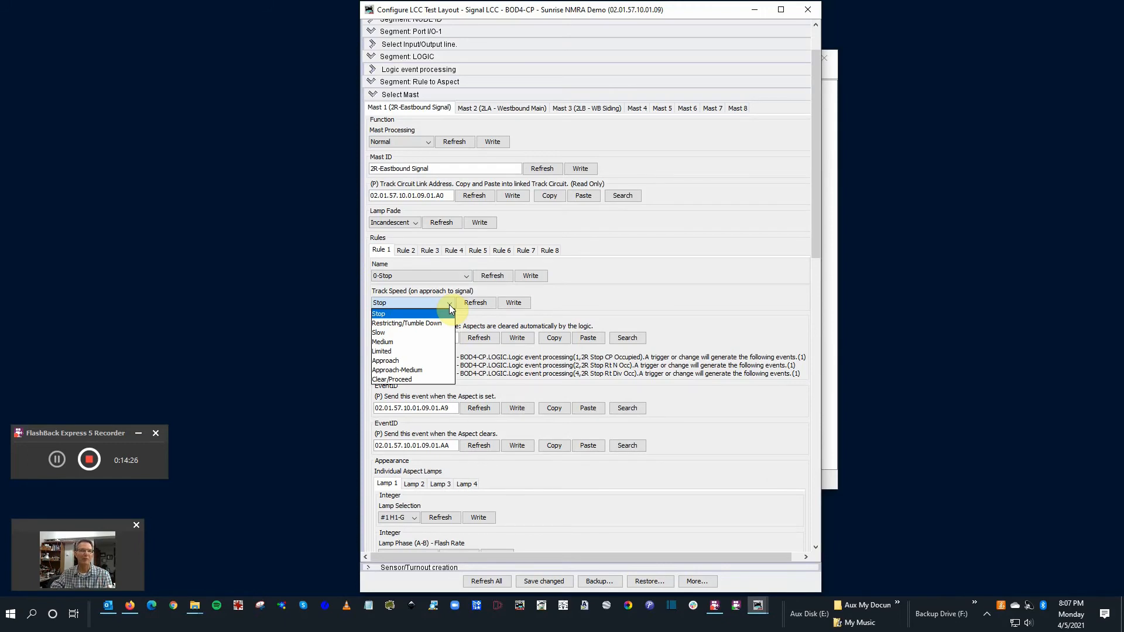
{"action": "left_click", "coordinate": [564, 296]}
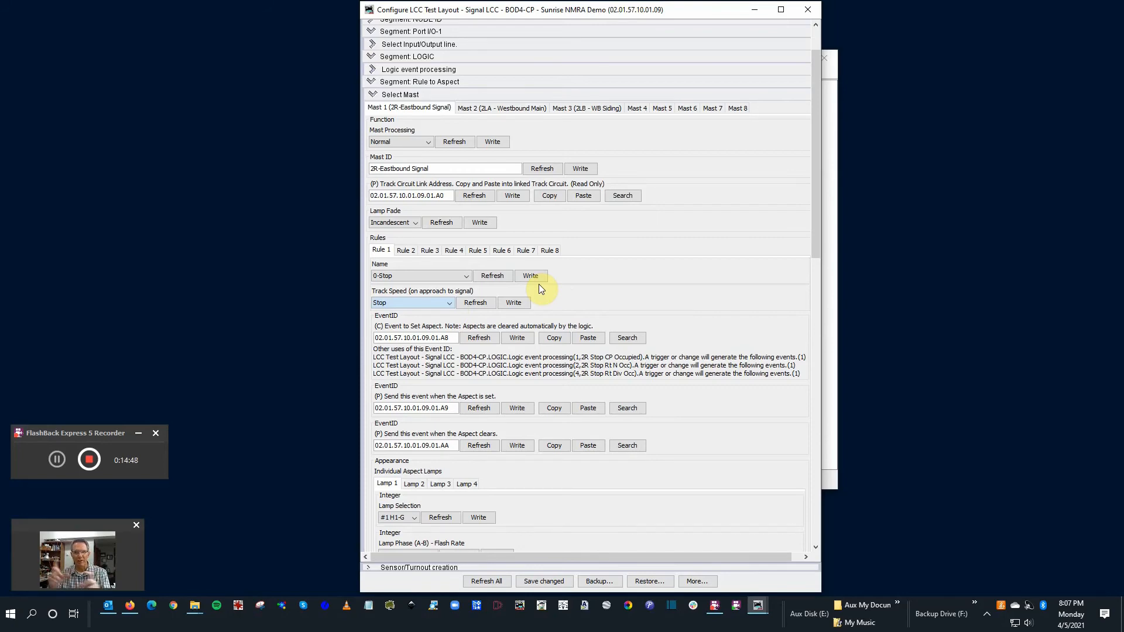
{"action": "scroll", "coordinate": [538, 284], "scroll_direction": "down", "scroll_amount": 3}
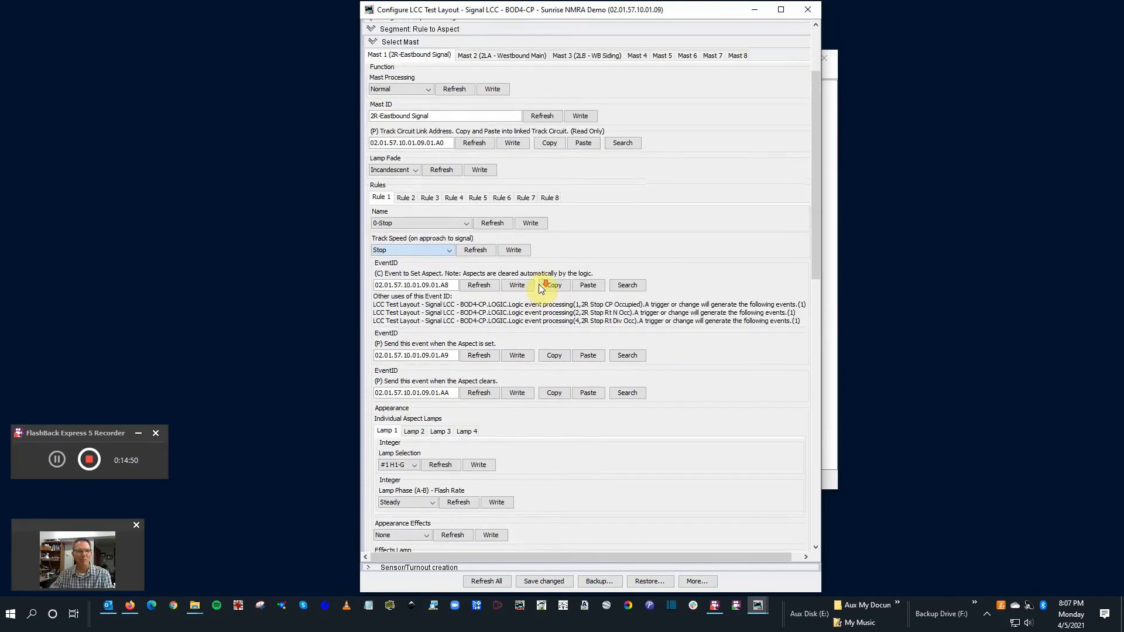
{"action": "scroll", "coordinate": [539, 283], "scroll_direction": "down", "scroll_amount": 1}
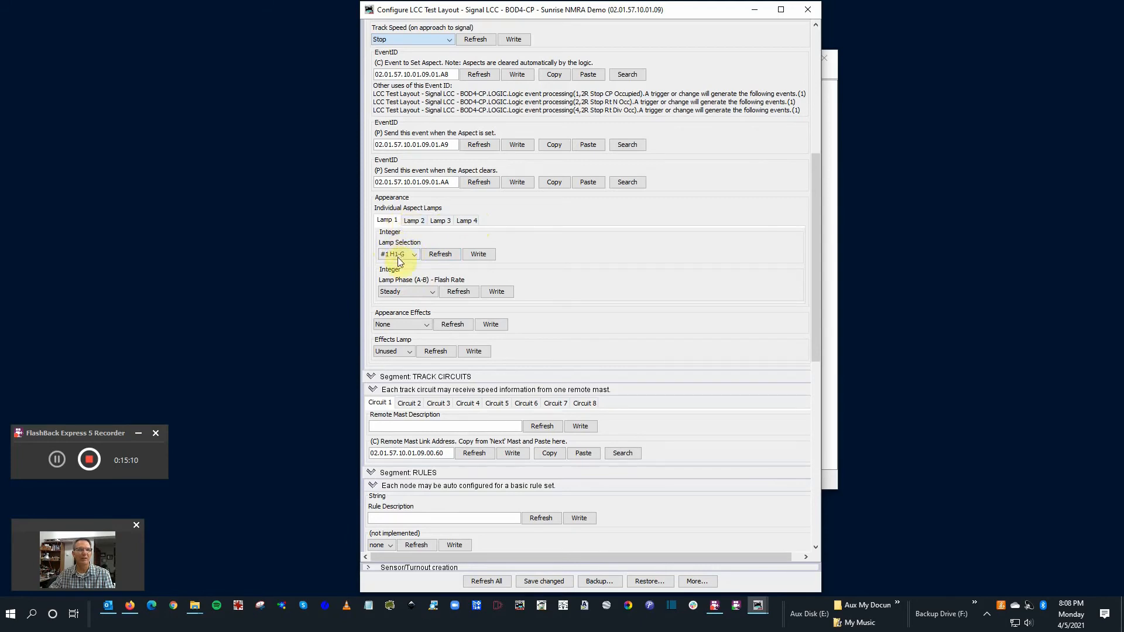
Examine the lamp phase and flash rate options of Rule 1's Lamp 1 and the available appearance effects.
{"action": "left_click", "coordinate": [433, 293]}
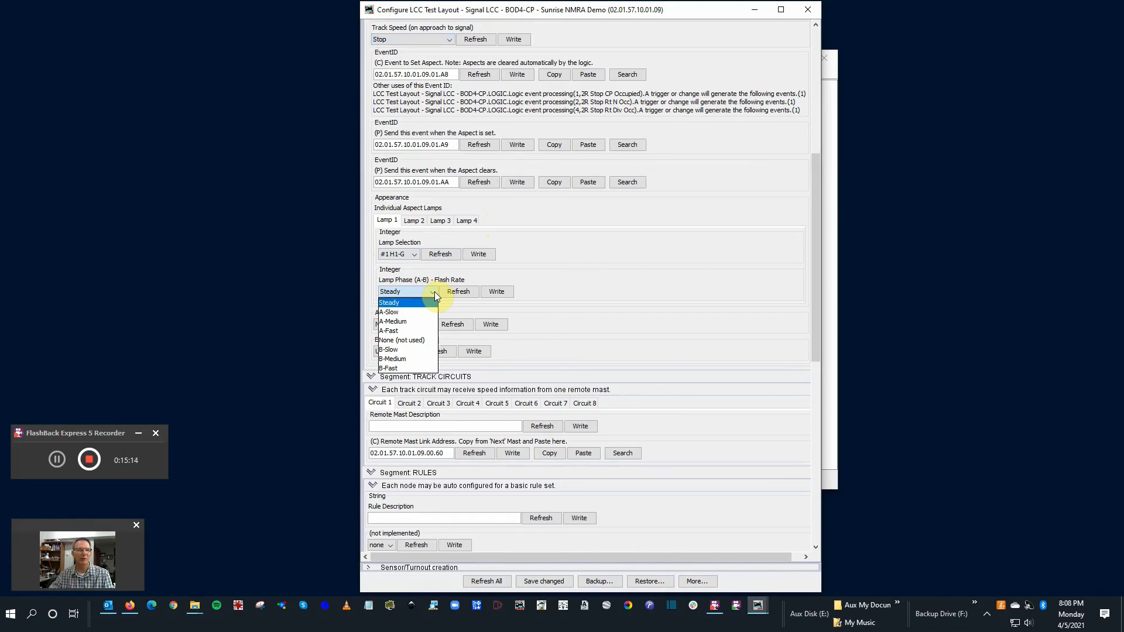
{"action": "left_click", "coordinate": [435, 292]}
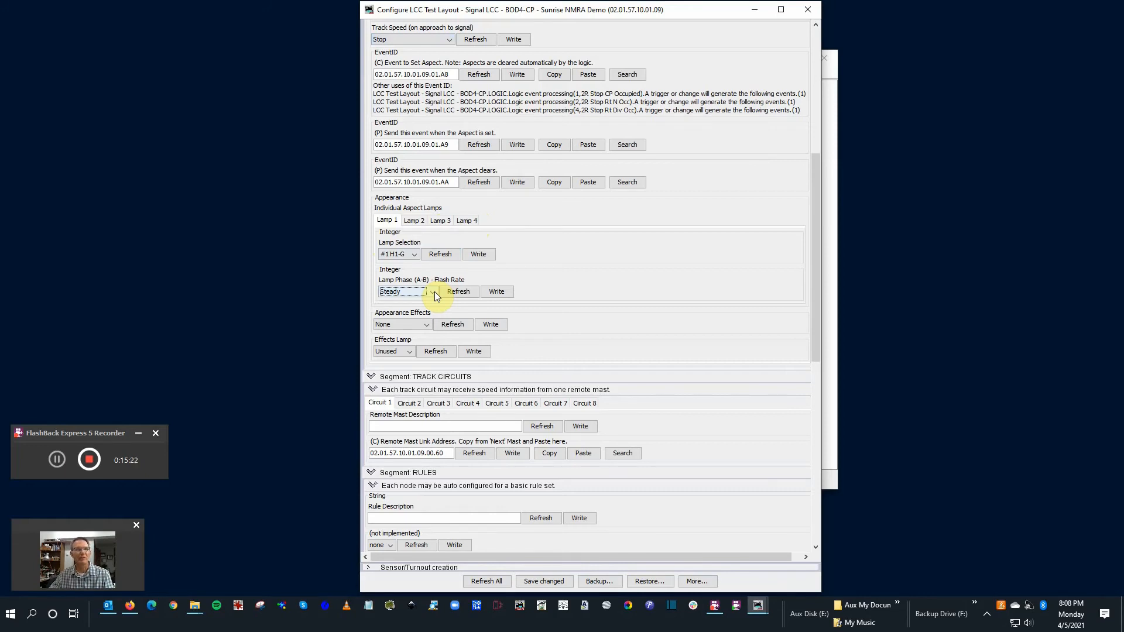
{"action": "left_click", "coordinate": [427, 325]}
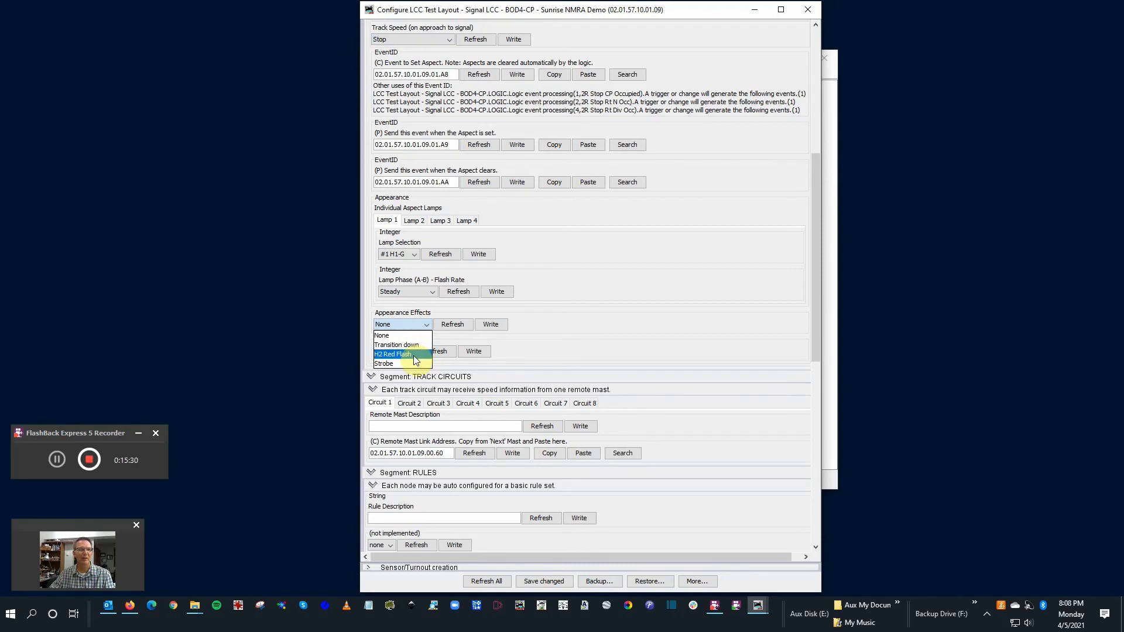
{"action": "left_click", "coordinate": [589, 304]}
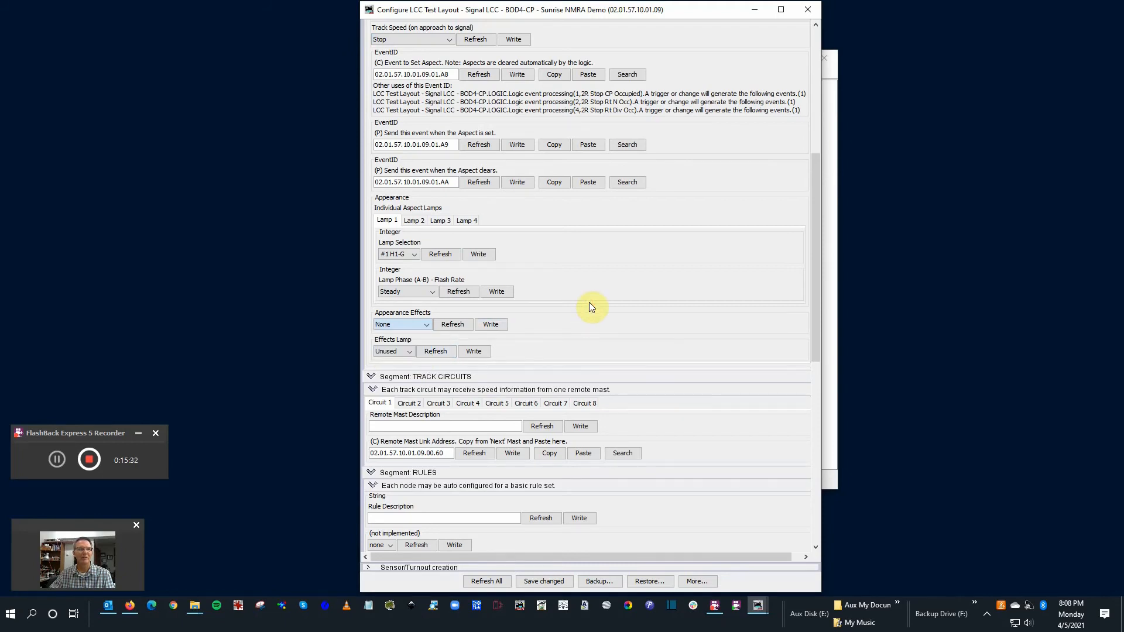
{"action": "left_click", "coordinate": [432, 292]}
{"action": "left_click", "coordinate": [433, 291]}
Check Mast 1's lamp fade options and keep Incandescent selected.
{"action": "scroll", "coordinate": [531, 258], "scroll_direction": "up", "scroll_amount": 2}
{"action": "scroll", "coordinate": [531, 257], "scroll_direction": "up", "scroll_amount": 3}
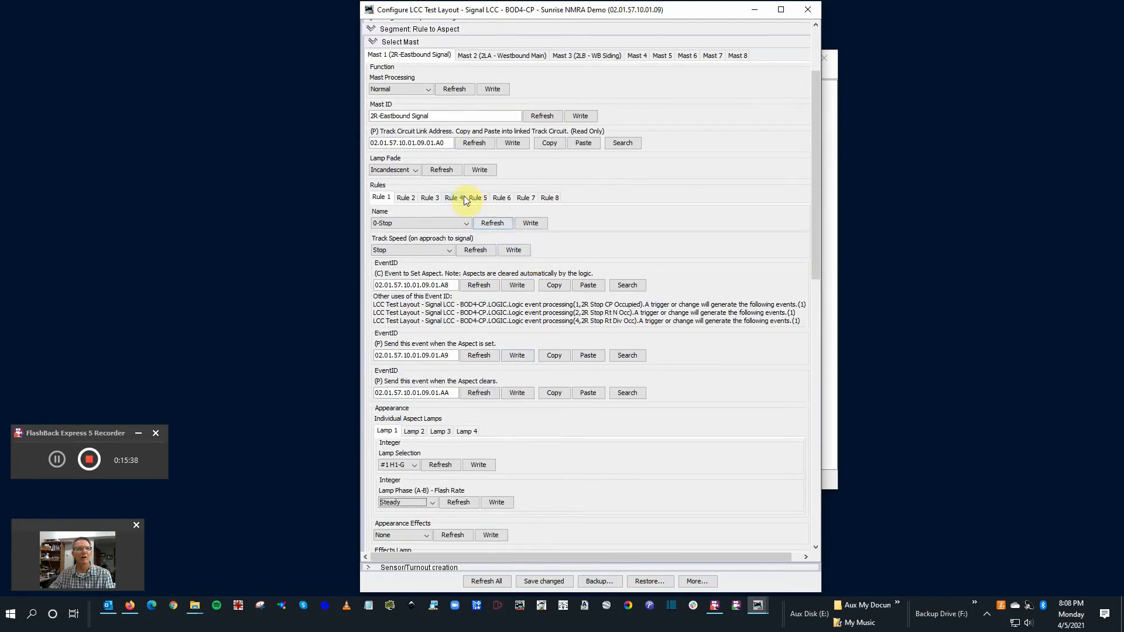
{"action": "scroll", "coordinate": [463, 195], "scroll_direction": "up", "scroll_amount": 2}
{"action": "left_click", "coordinate": [416, 276]}
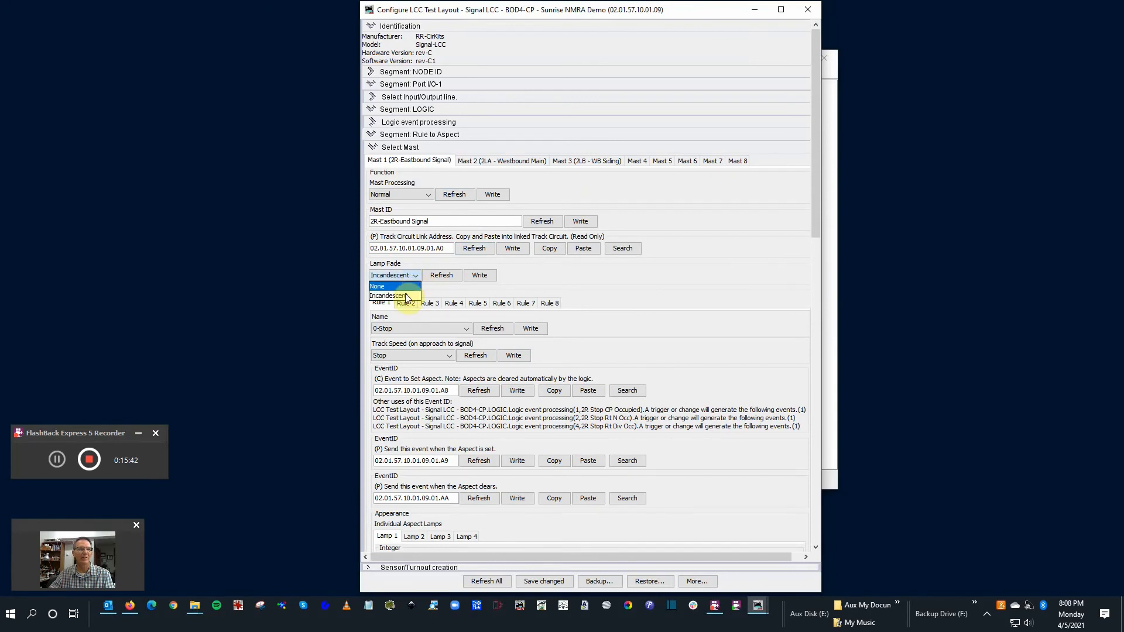
{"action": "left_click", "coordinate": [404, 296]}
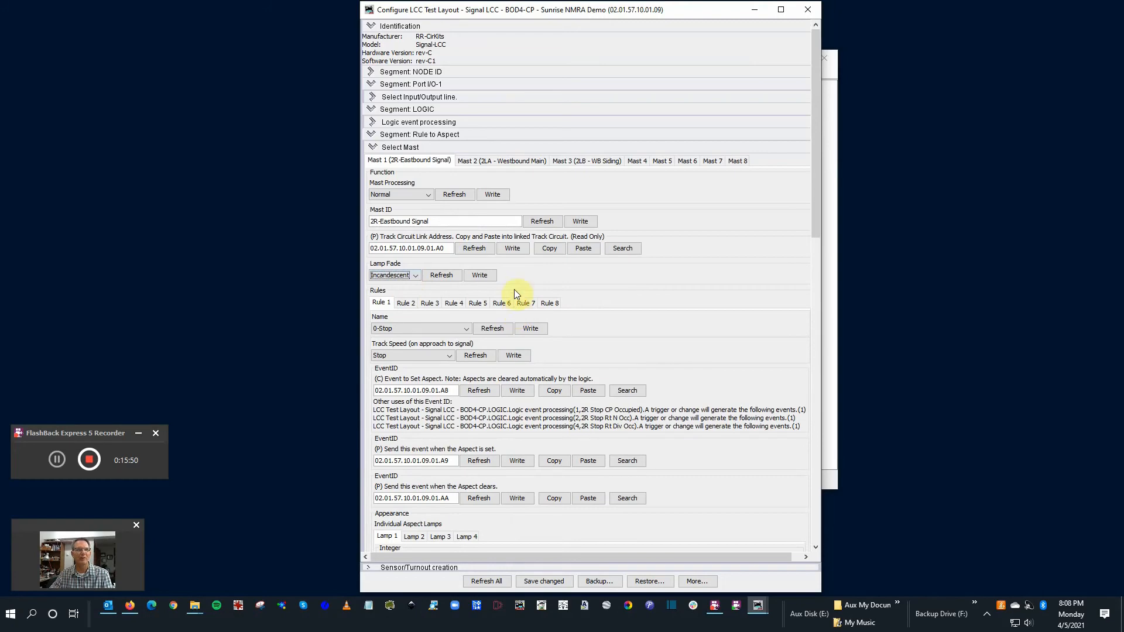
Collapse the Select Mast section and review Circuit 1's remote mast description and link address under Track Circuits.
{"action": "scroll", "coordinate": [515, 287], "scroll_direction": "down", "scroll_amount": 6}
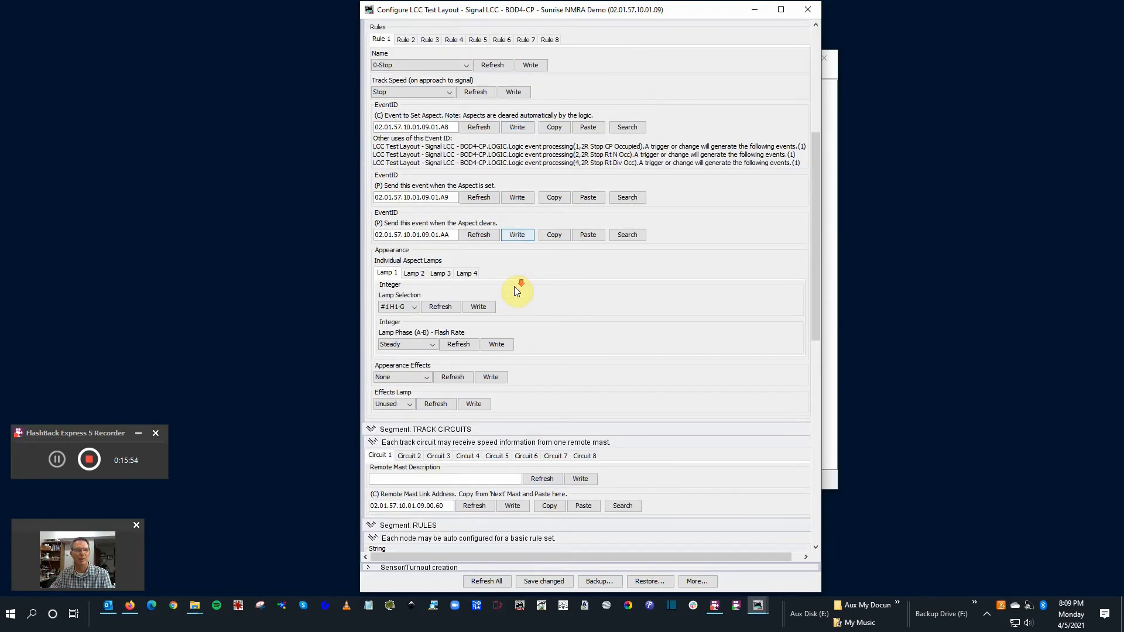
{"action": "scroll", "coordinate": [514, 286], "scroll_direction": "down", "scroll_amount": 6}
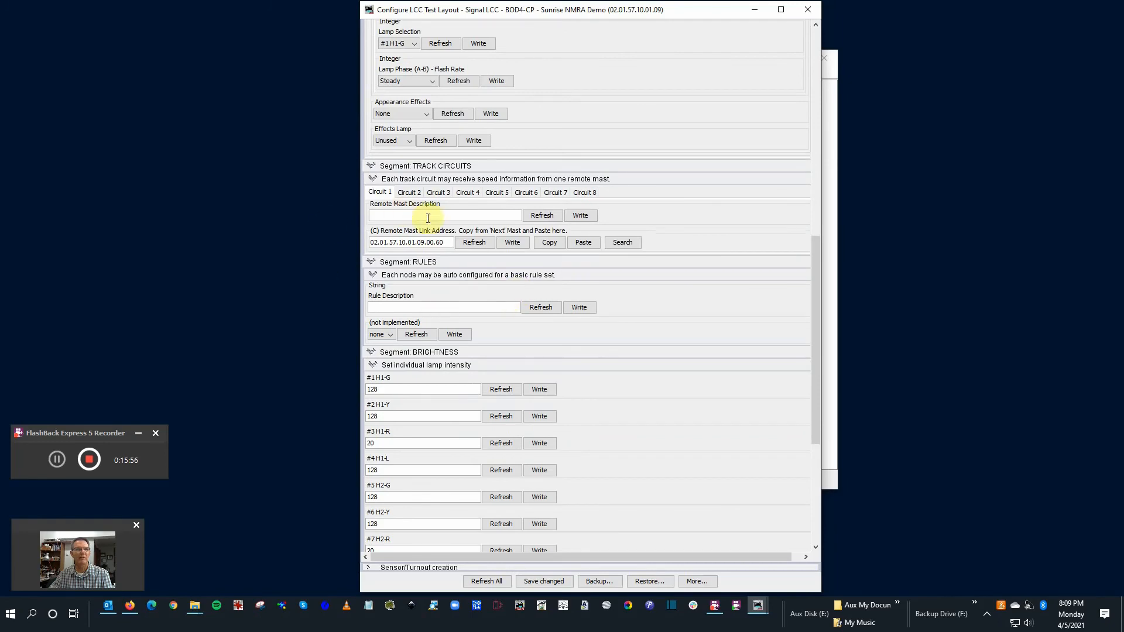
{"action": "scroll", "coordinate": [494, 248], "scroll_direction": "up", "scroll_amount": 10}
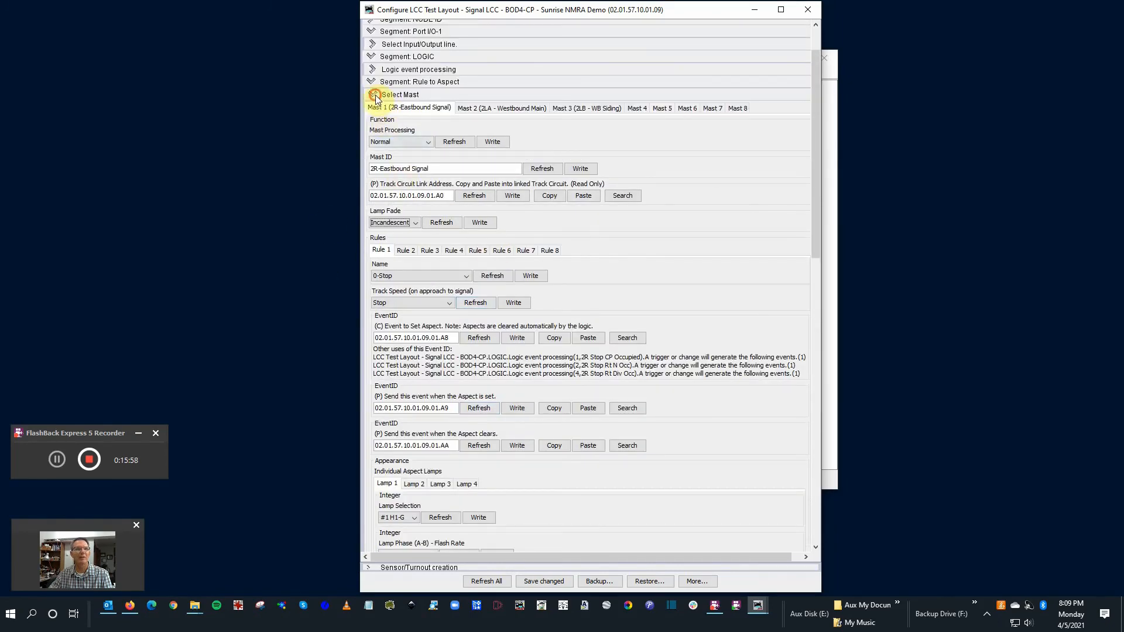
{"action": "left_click", "coordinate": [373, 95]}
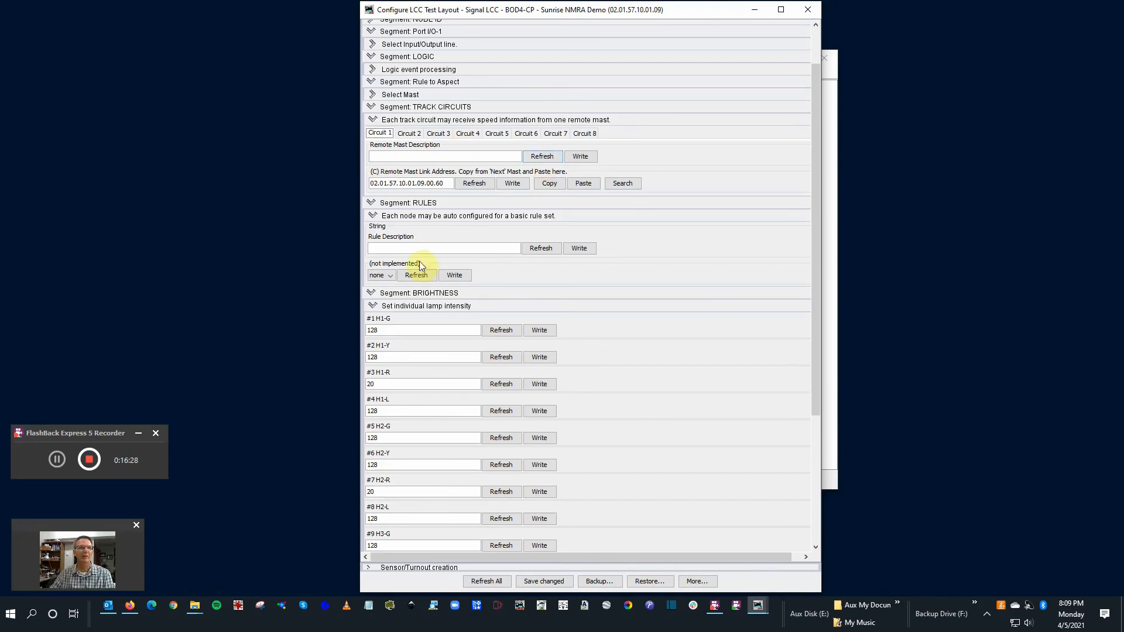
{"action": "left_click", "coordinate": [536, 182]}
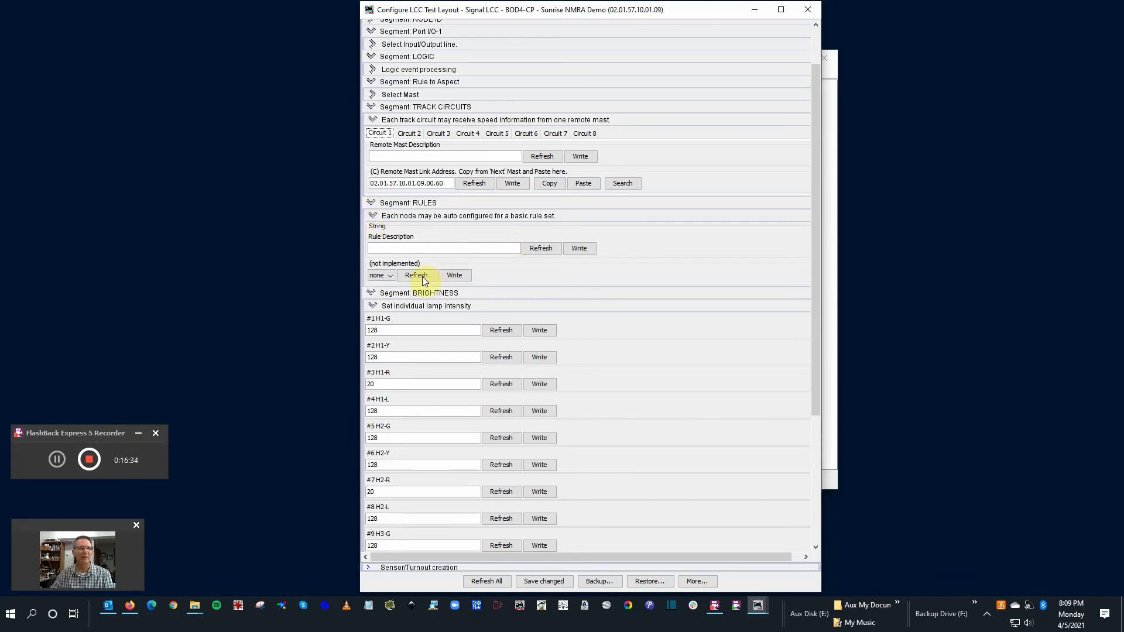
Check the basic rule set options, keep the choice at none, and collapse the Rules segment.
{"action": "left_click", "coordinate": [391, 279]}
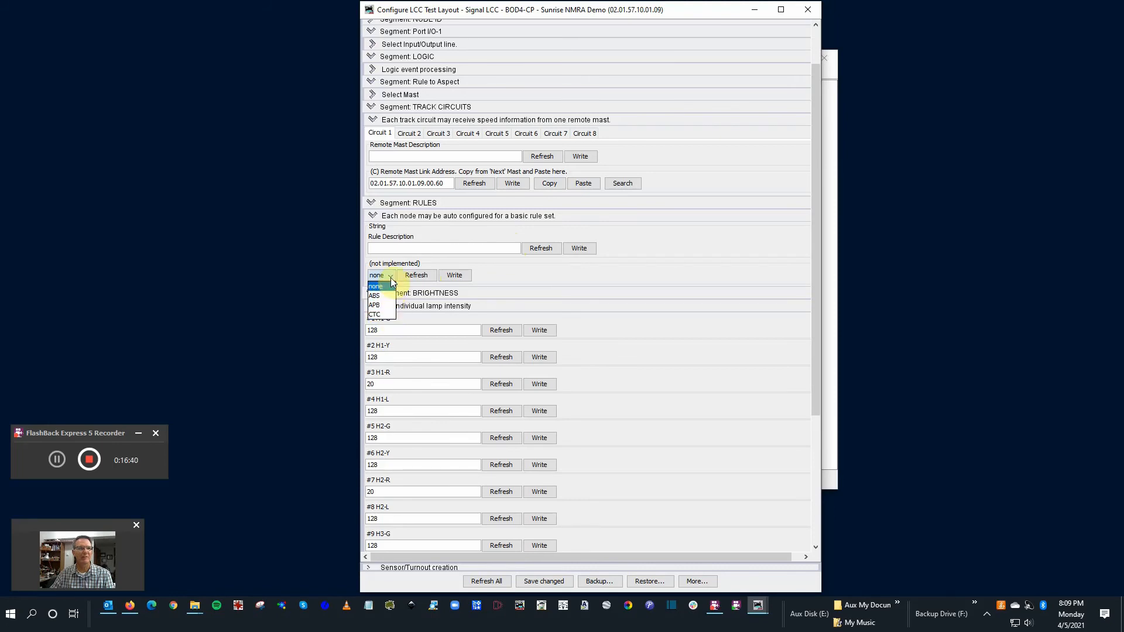
{"action": "left_click", "coordinate": [375, 286]}
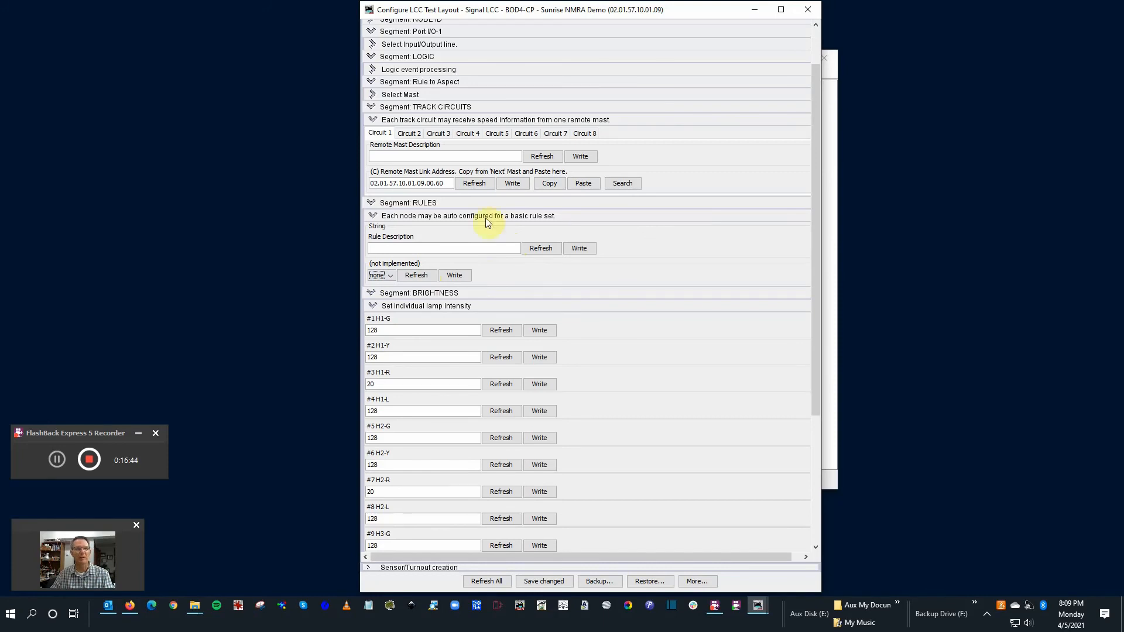
{"action": "left_click", "coordinate": [371, 203]}
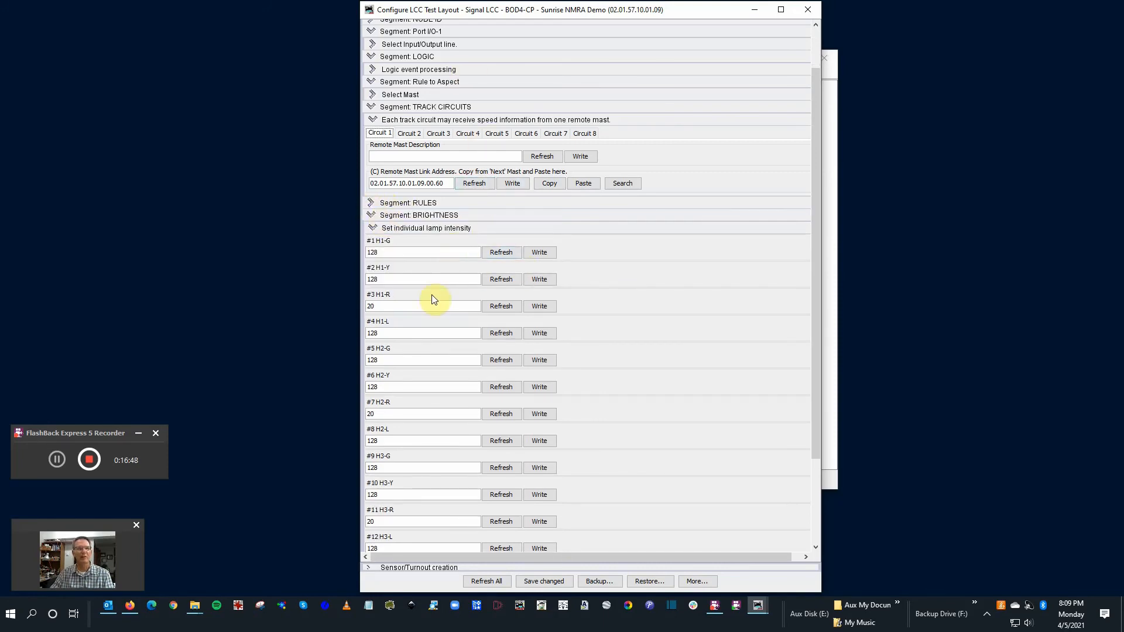
Review the individual lamp intensity values in the Brightness segment, from #1 H1-G through #16 H4-L.
{"action": "scroll", "coordinate": [434, 299], "scroll_direction": "down", "scroll_amount": 3}
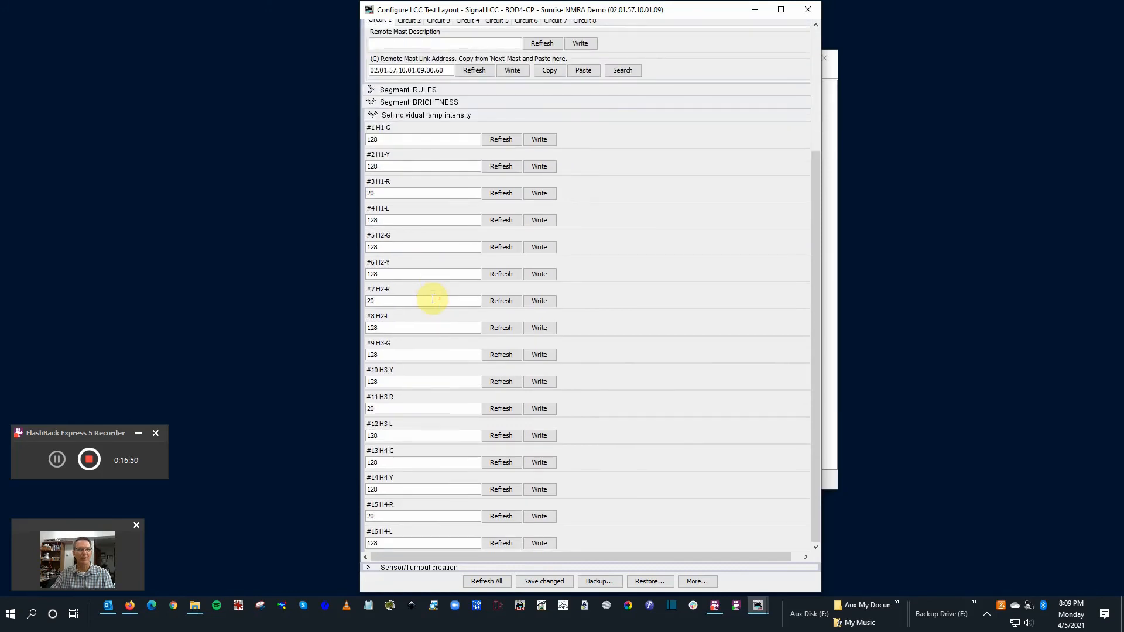
{"action": "scroll", "coordinate": [433, 298], "scroll_direction": "up", "scroll_amount": 4}
{"action": "scroll", "coordinate": [434, 298], "scroll_direction": "down", "scroll_amount": 4}
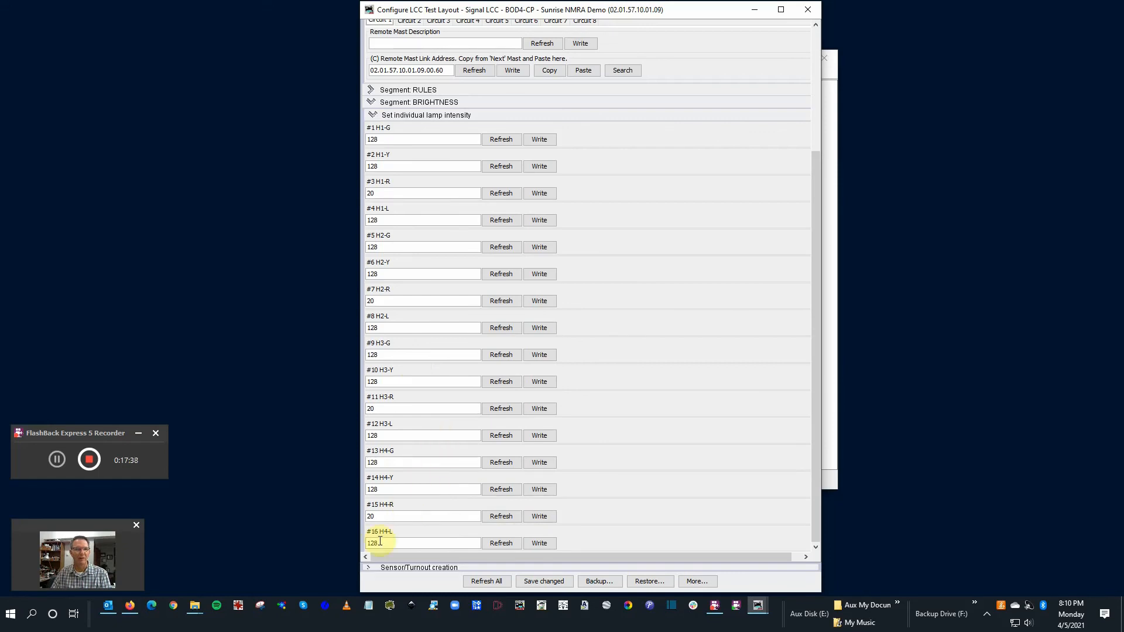
{"action": "scroll", "coordinate": [404, 299], "scroll_direction": "up", "scroll_amount": 3}
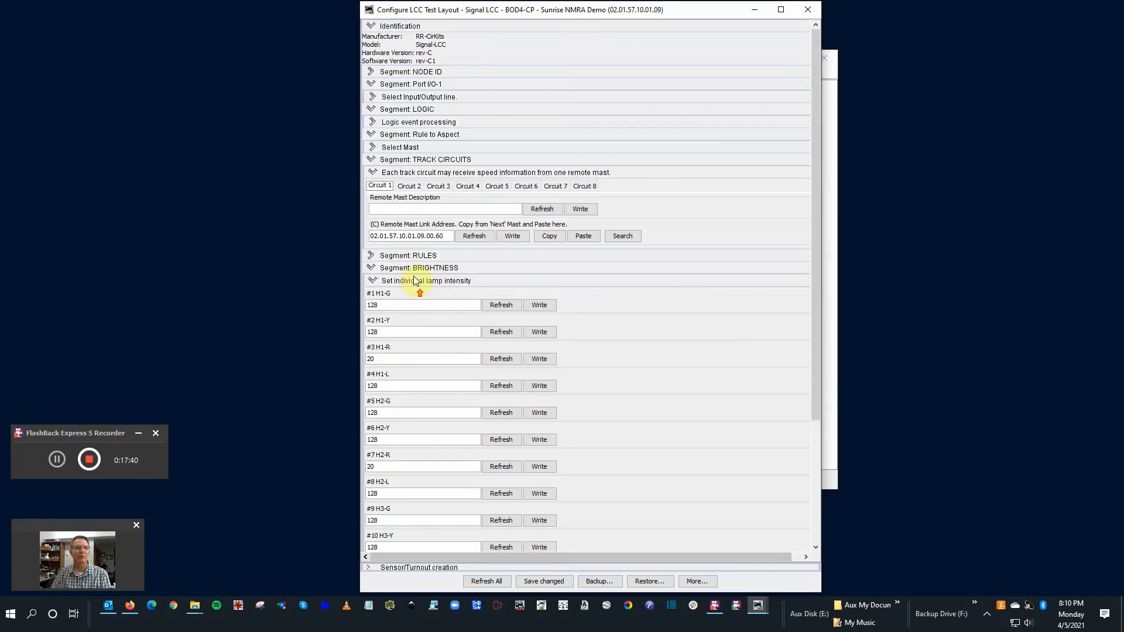
Collapse the Brightness segment and expand the Sensor/Turnout creation section.
{"action": "left_click", "coordinate": [370, 268]}
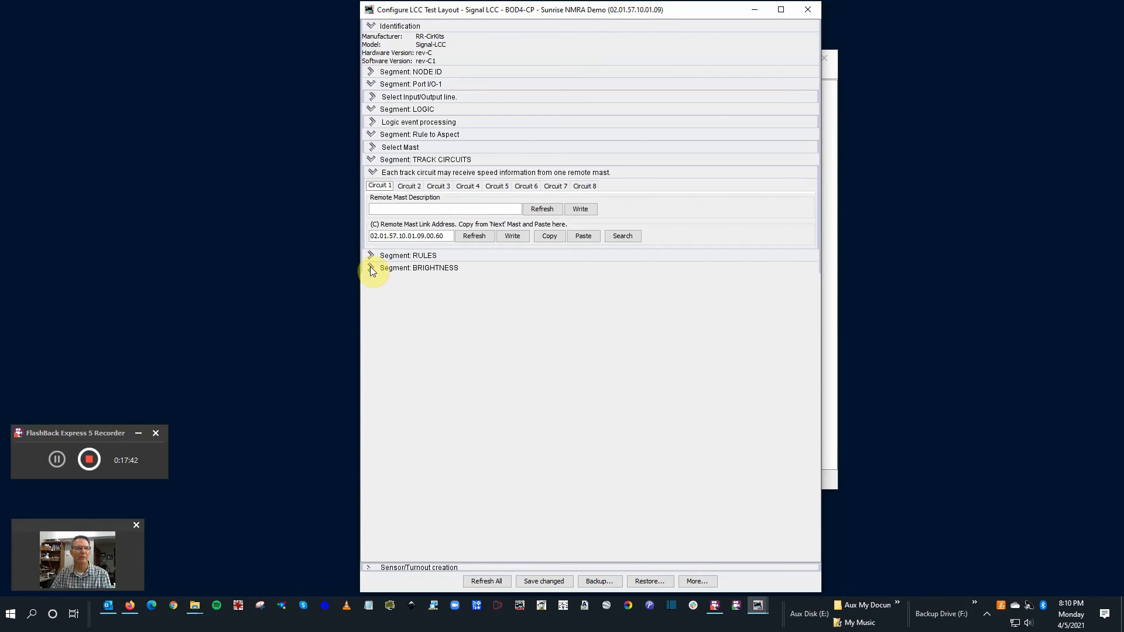
{"action": "left_click", "coordinate": [369, 568]}
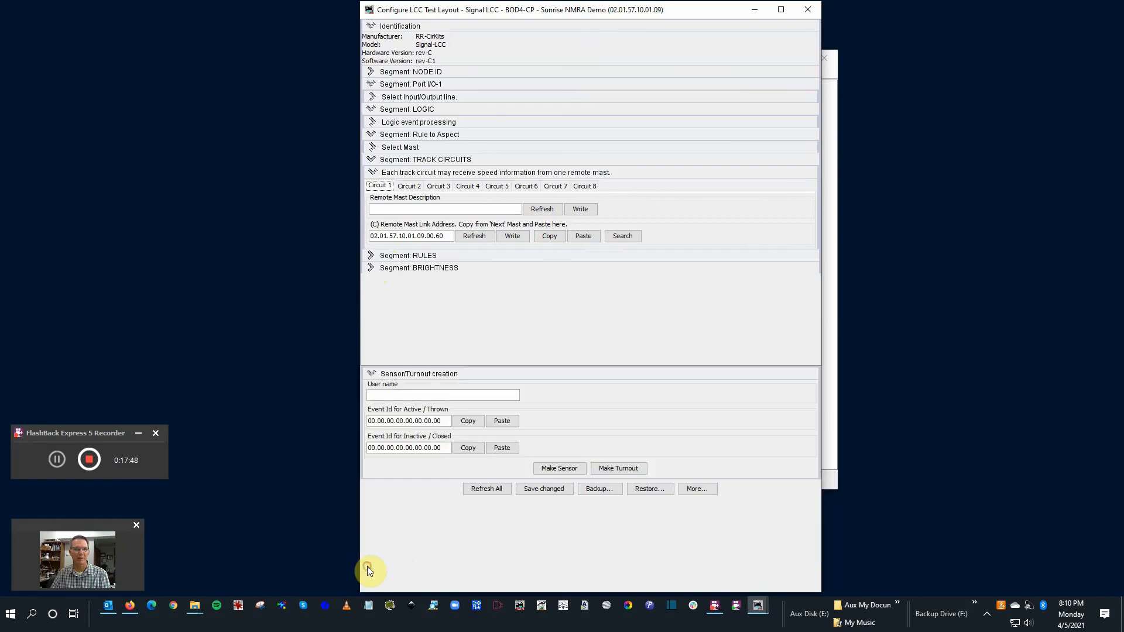